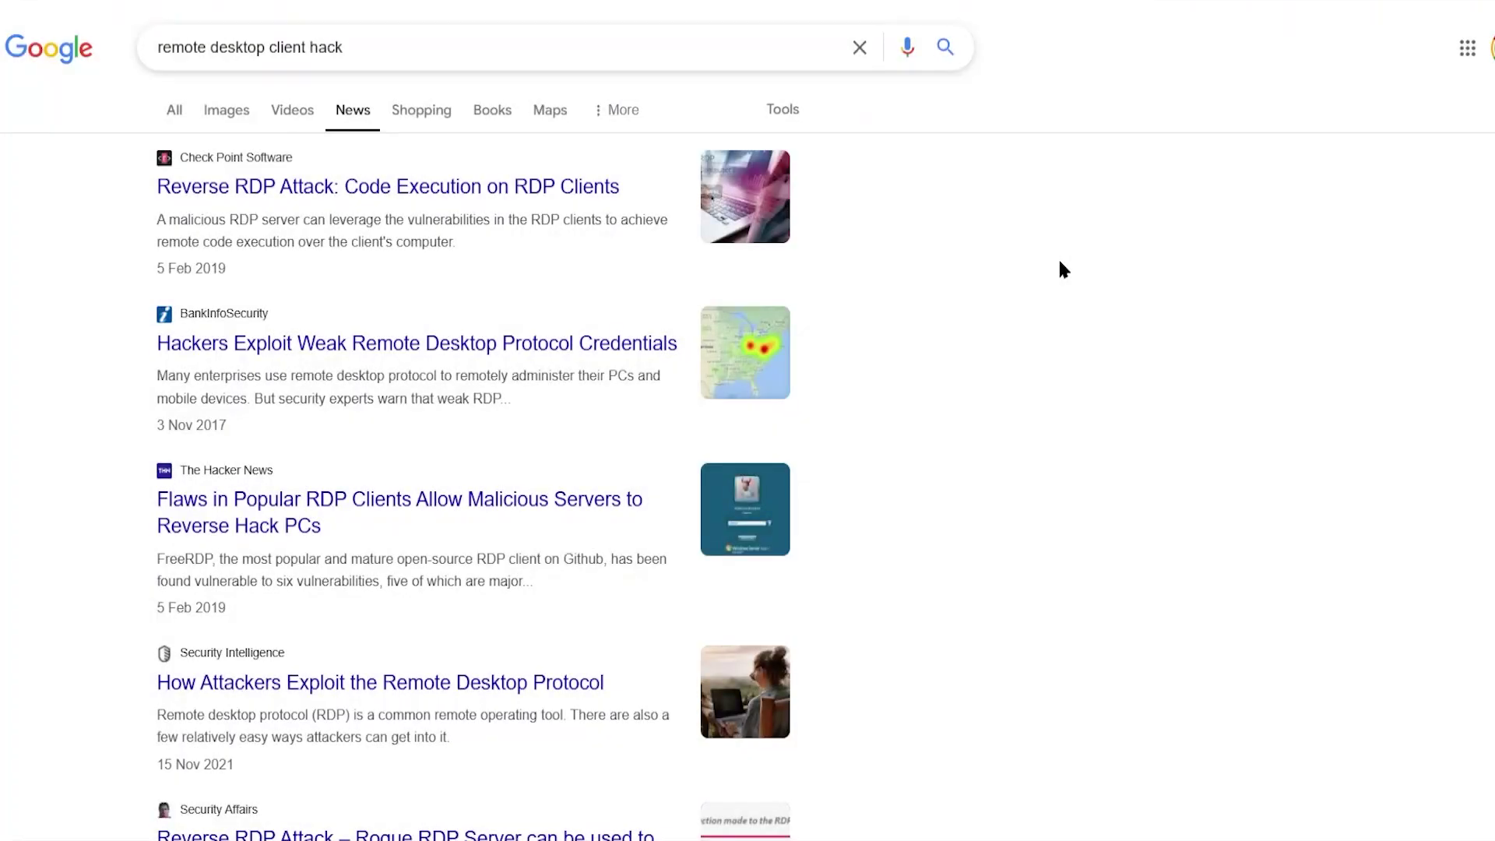
Scroll through the screen, then bring the ExpressVPN window to the front.
scroll(1057, 241, "down", 1)
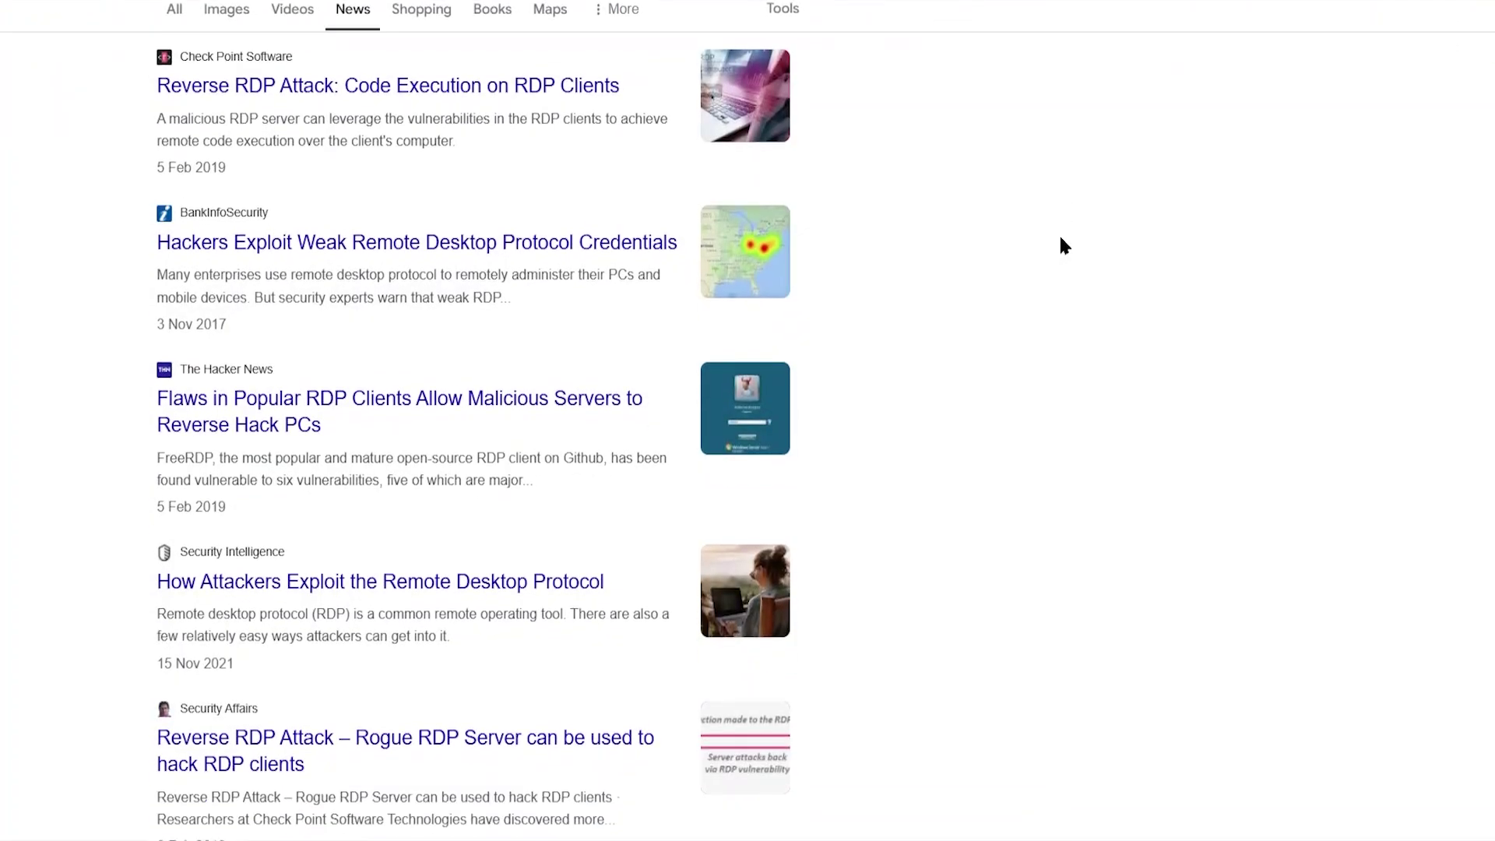
scroll(1061, 239, "up", 1)
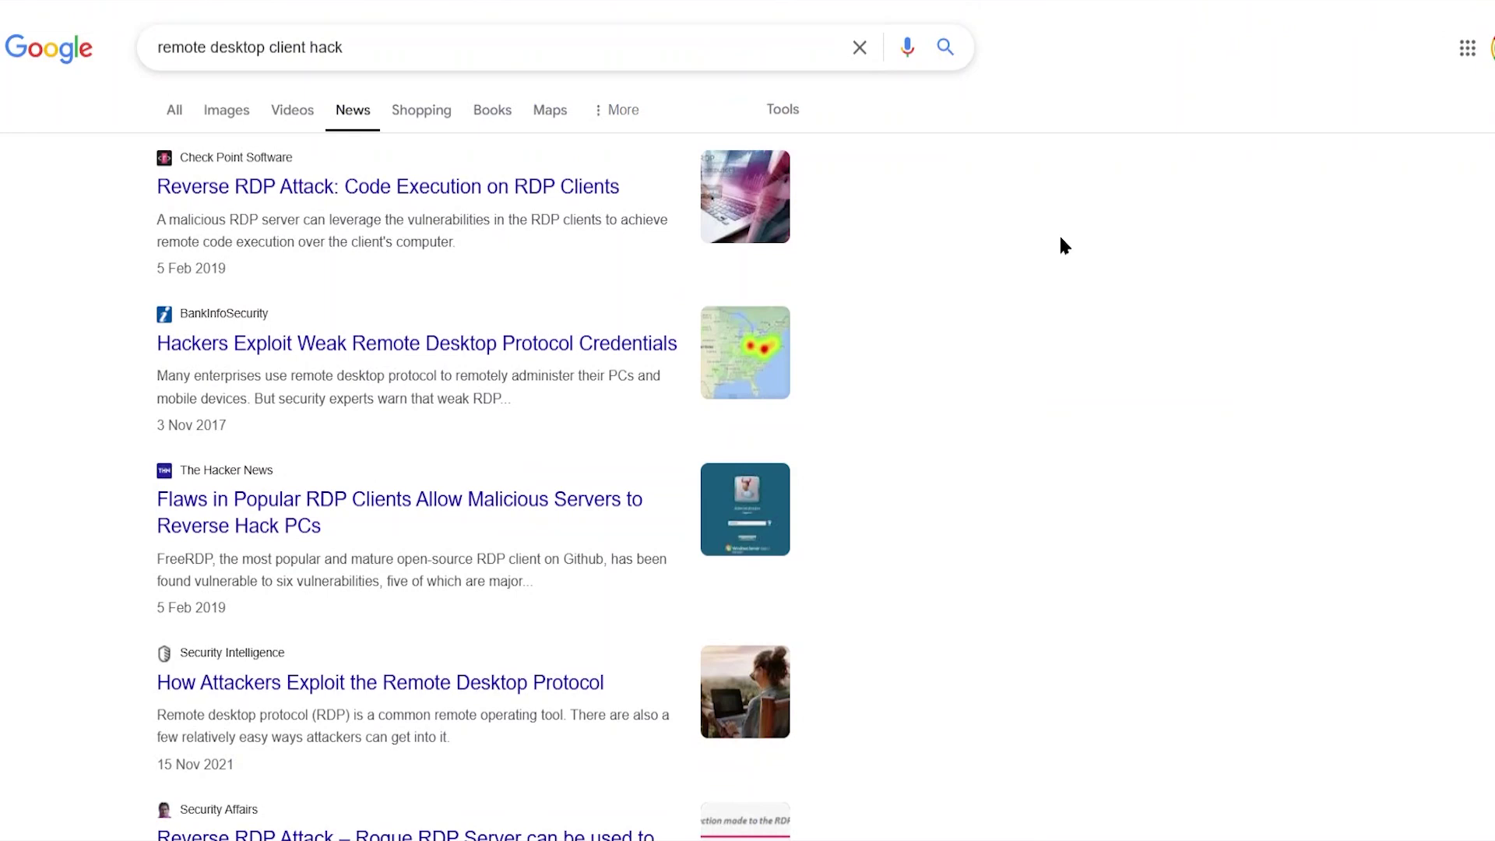
scroll(1049, 228, "down", 2)
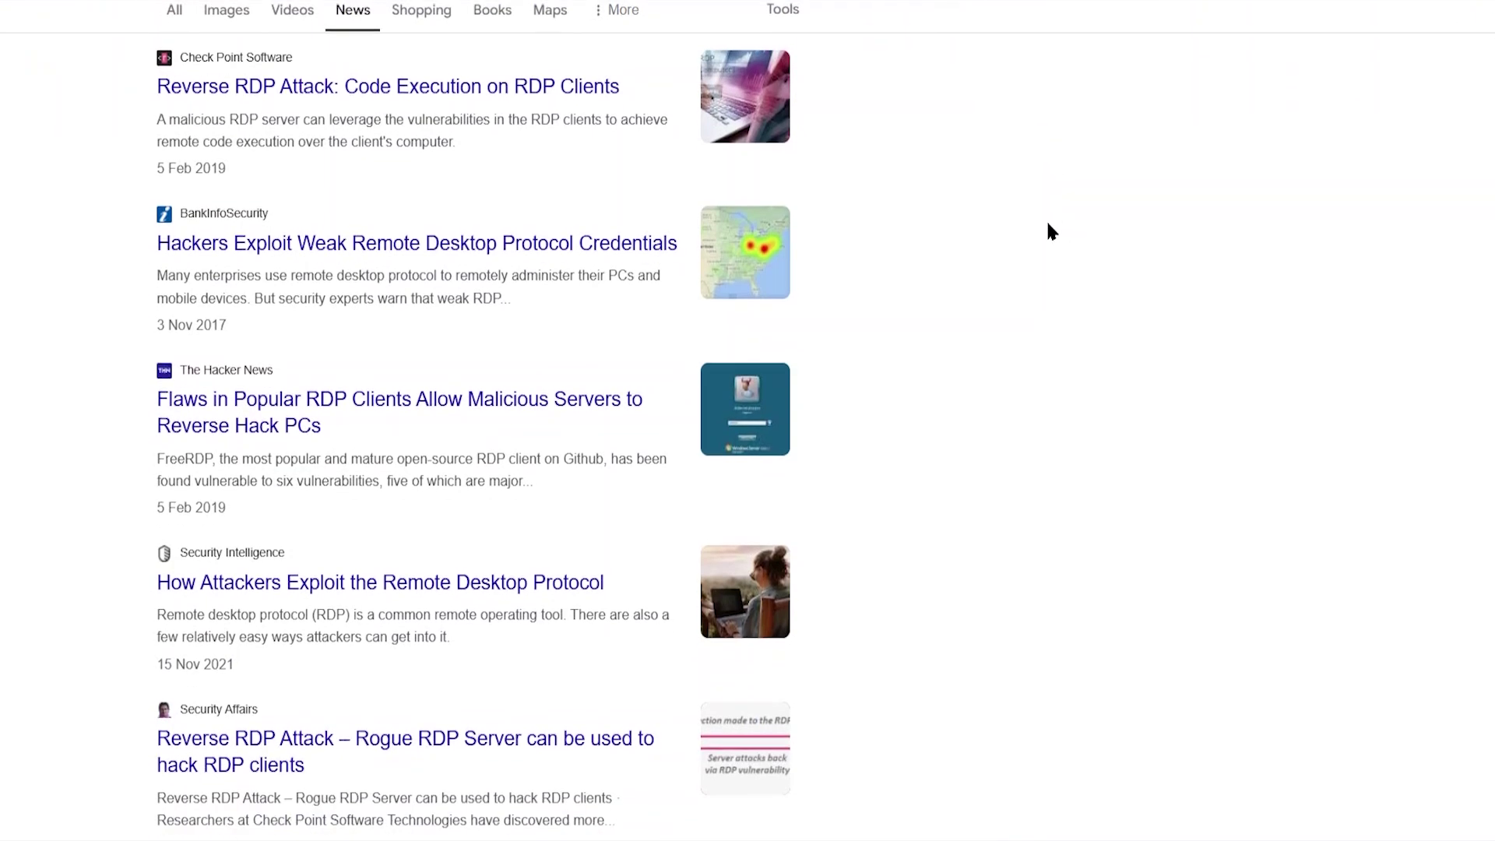
scroll(1048, 223, "down", 2)
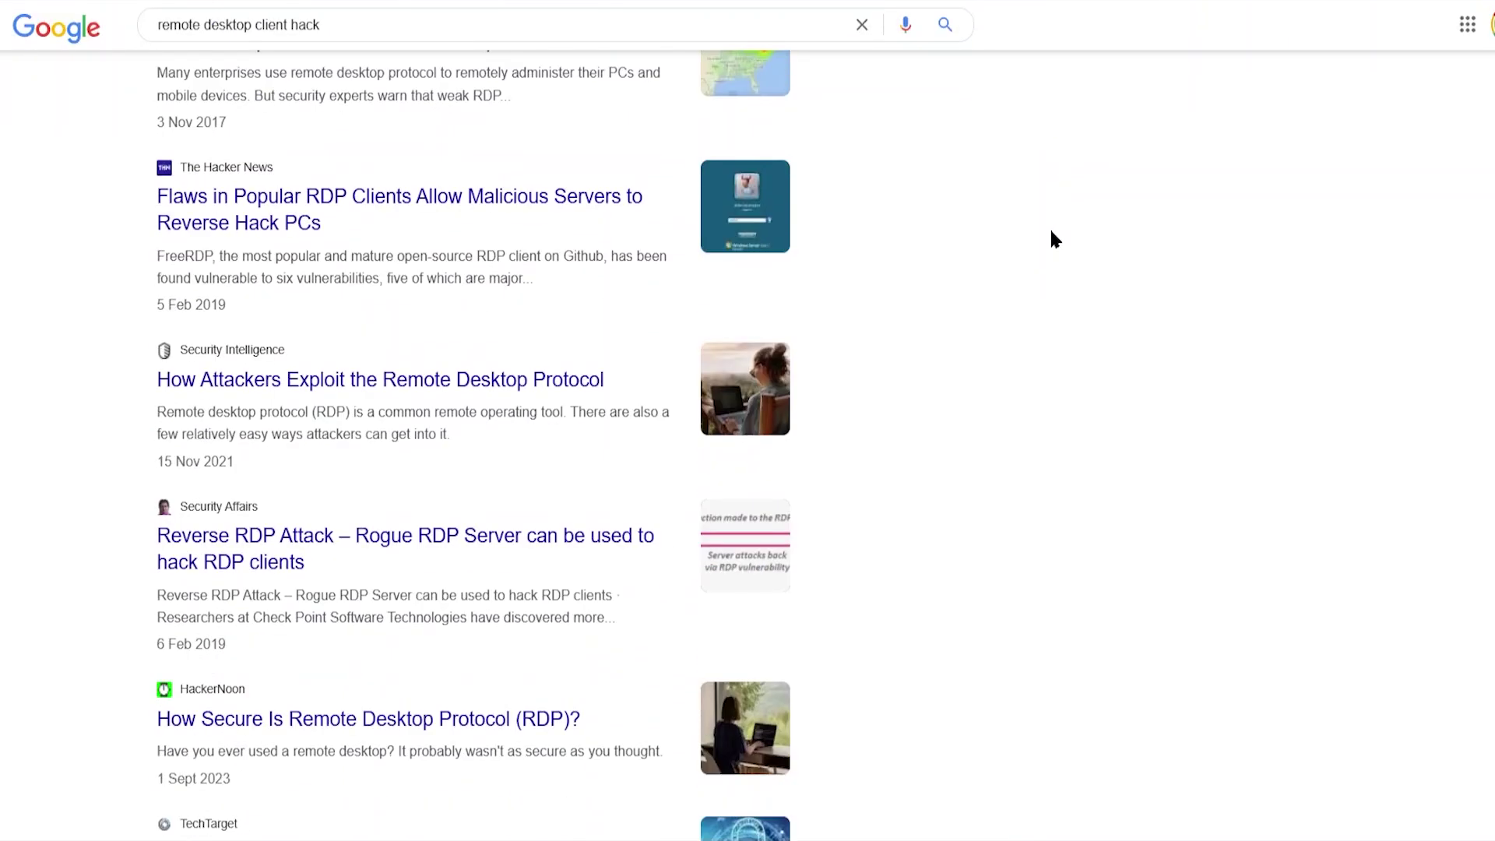
scroll(1051, 232, "down", 2)
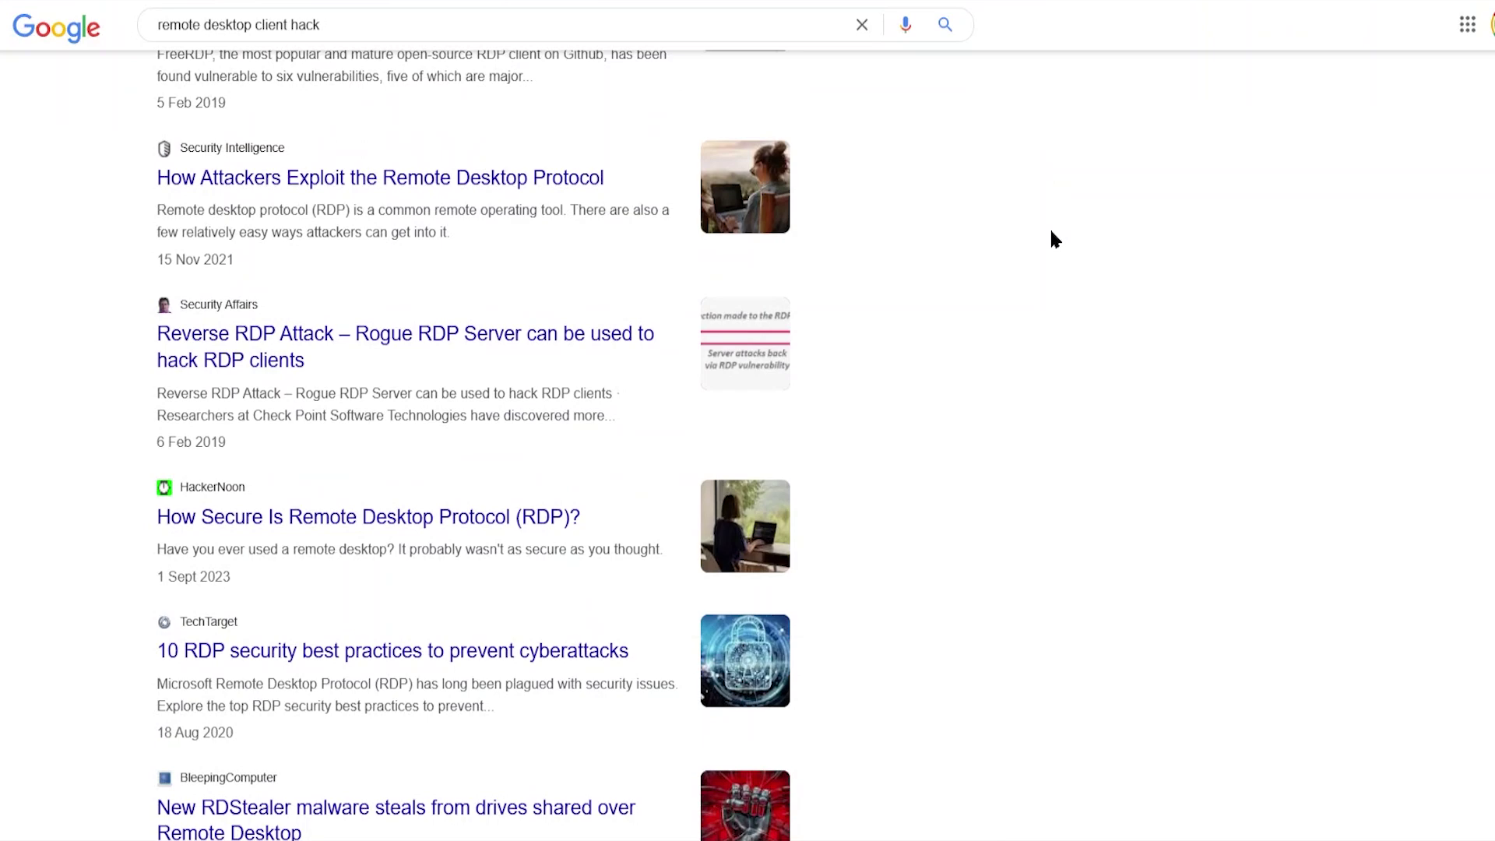
scroll(1053, 233, "down", 3)
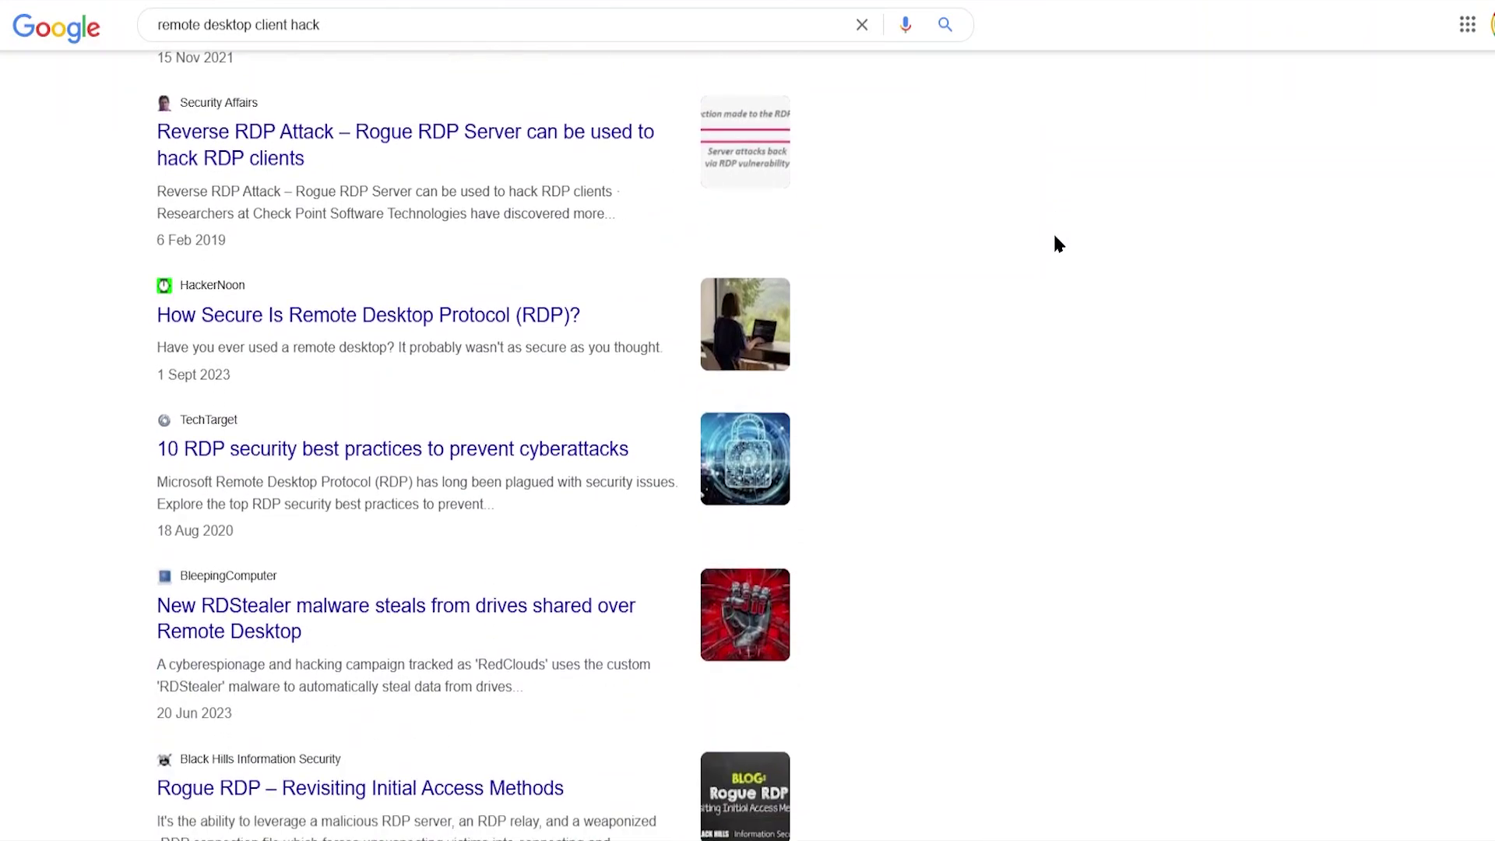
scroll(1053, 238, "up", 5)
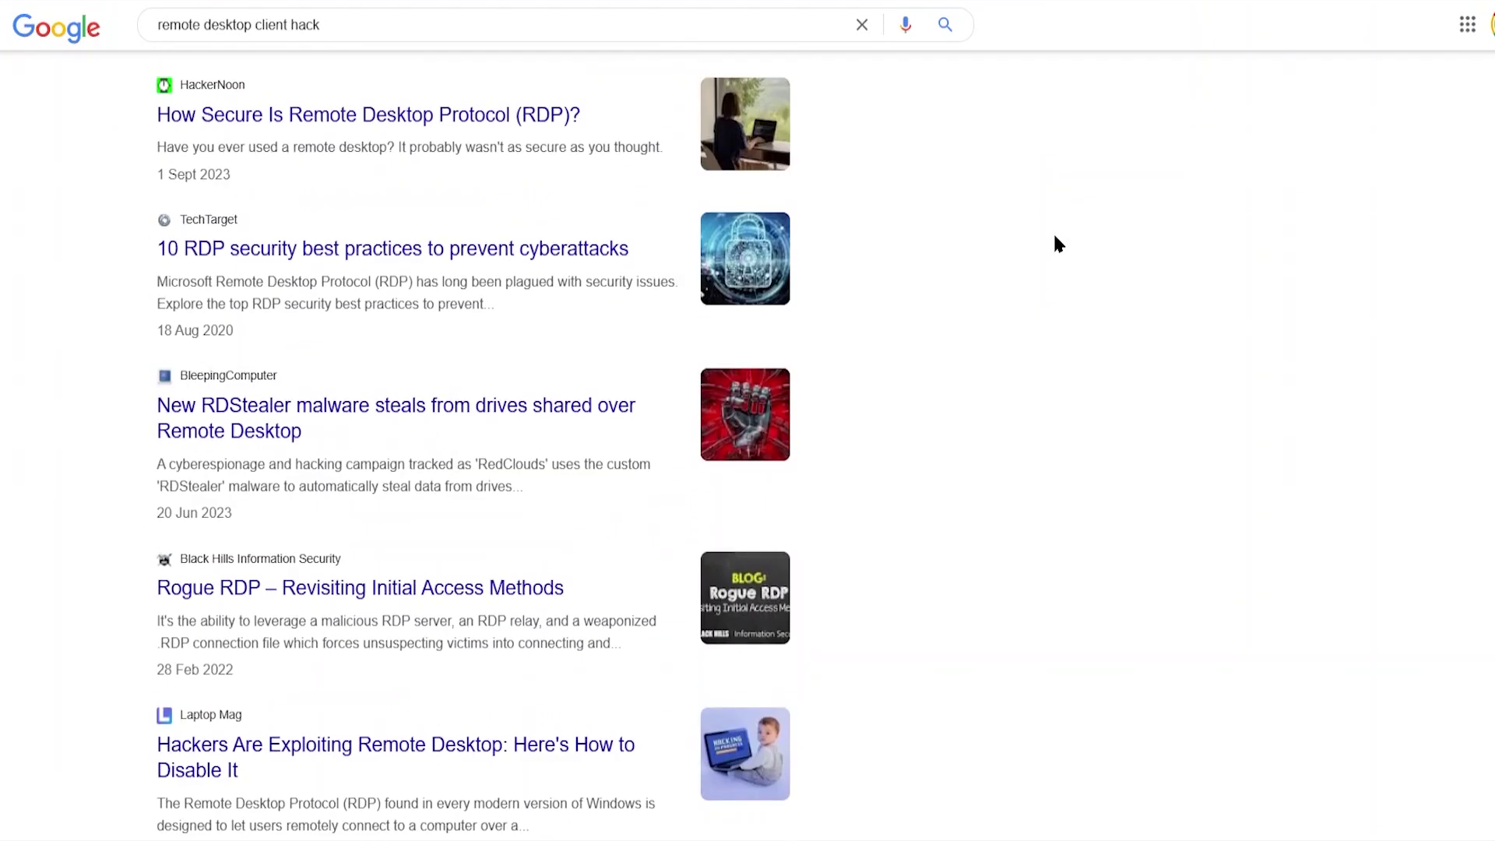
scroll(1051, 244, "up", 4)
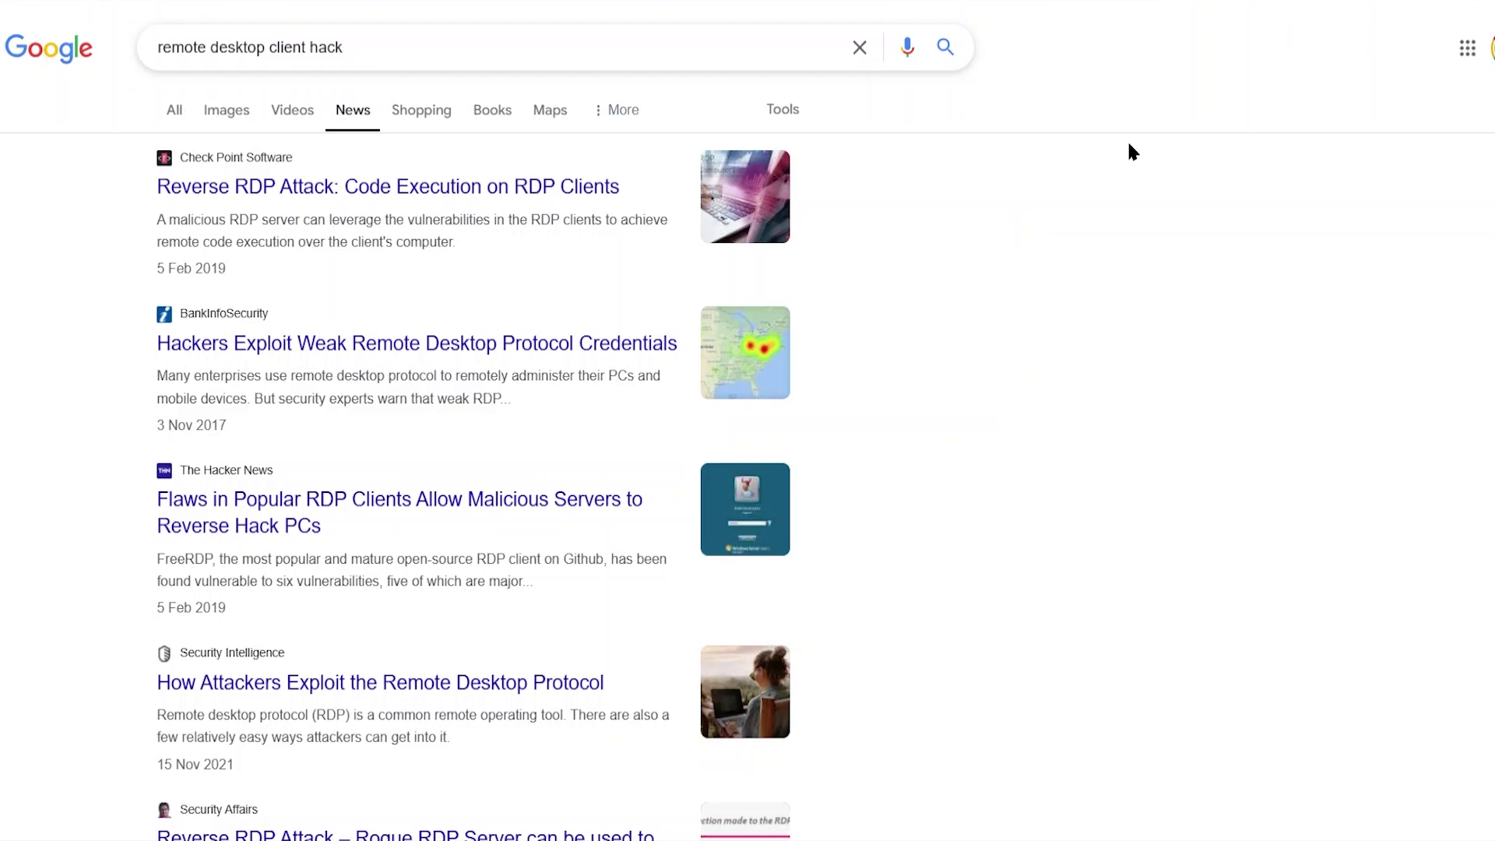
scroll(994, 221, "down", 3)
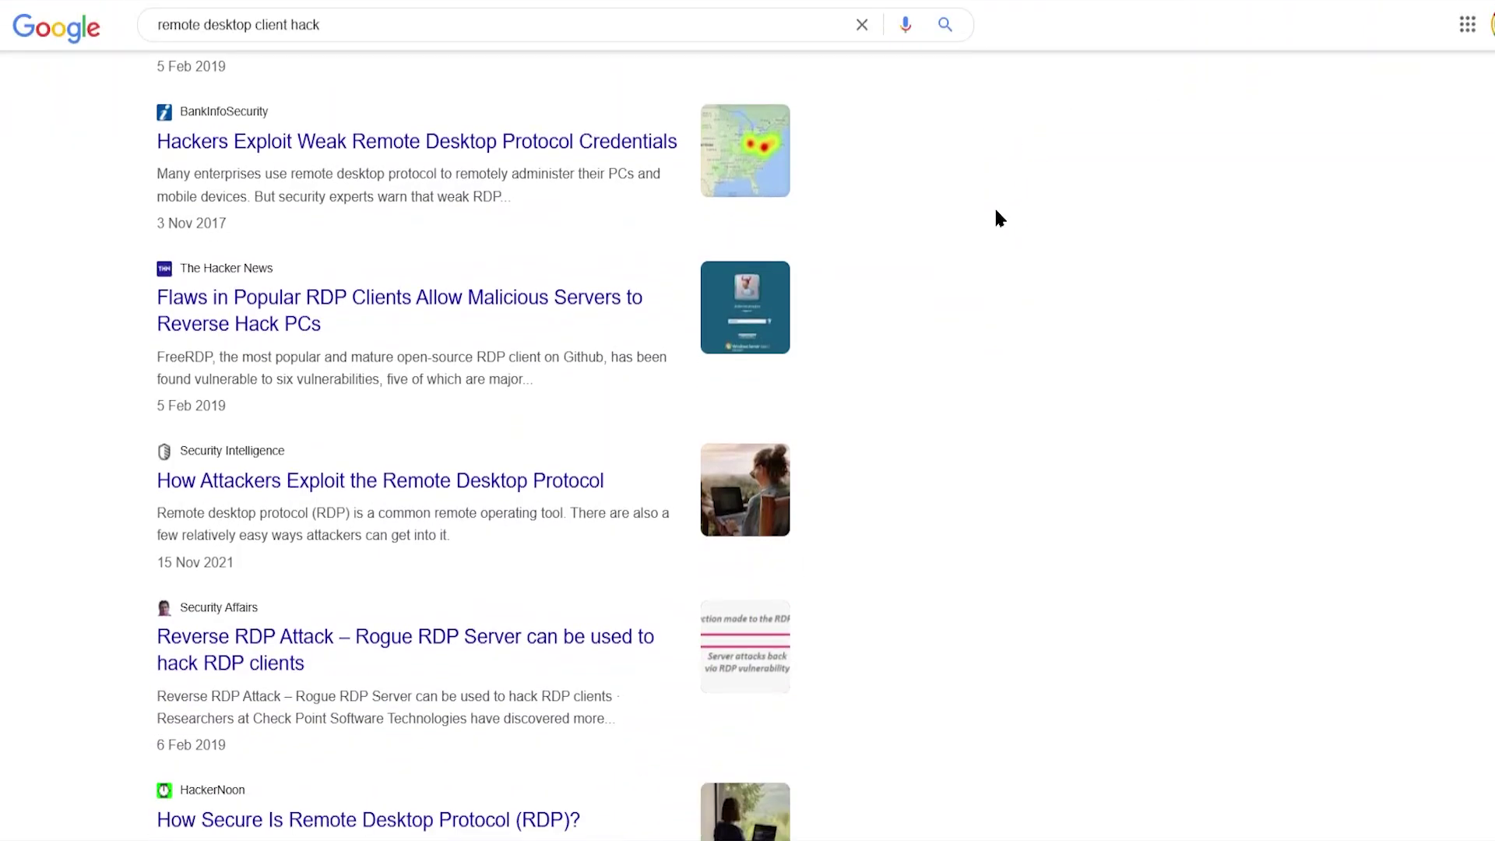
scroll(995, 220, "up", 3)
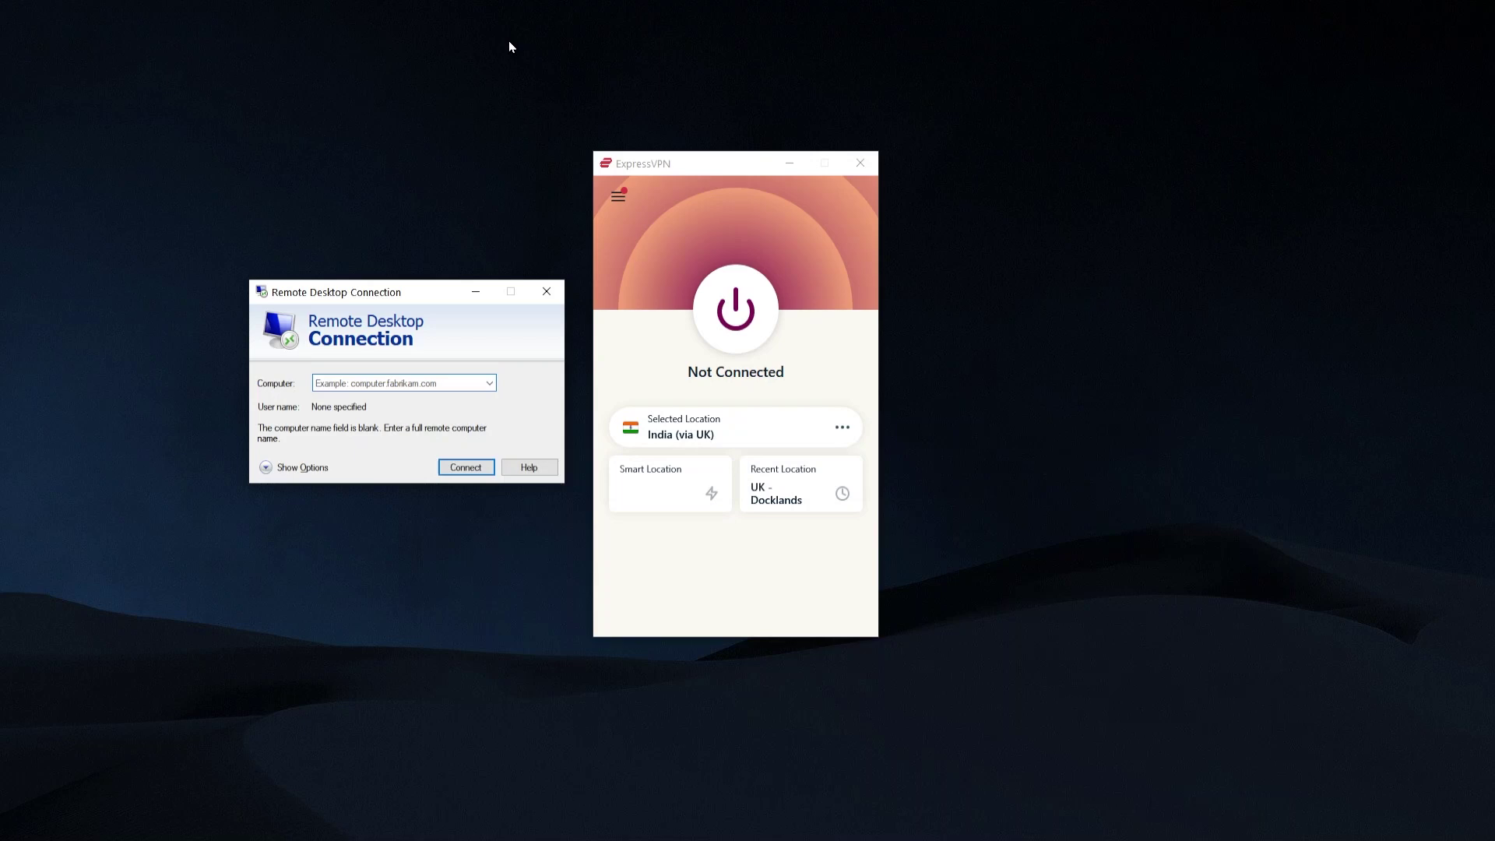
left_click(703, 160)
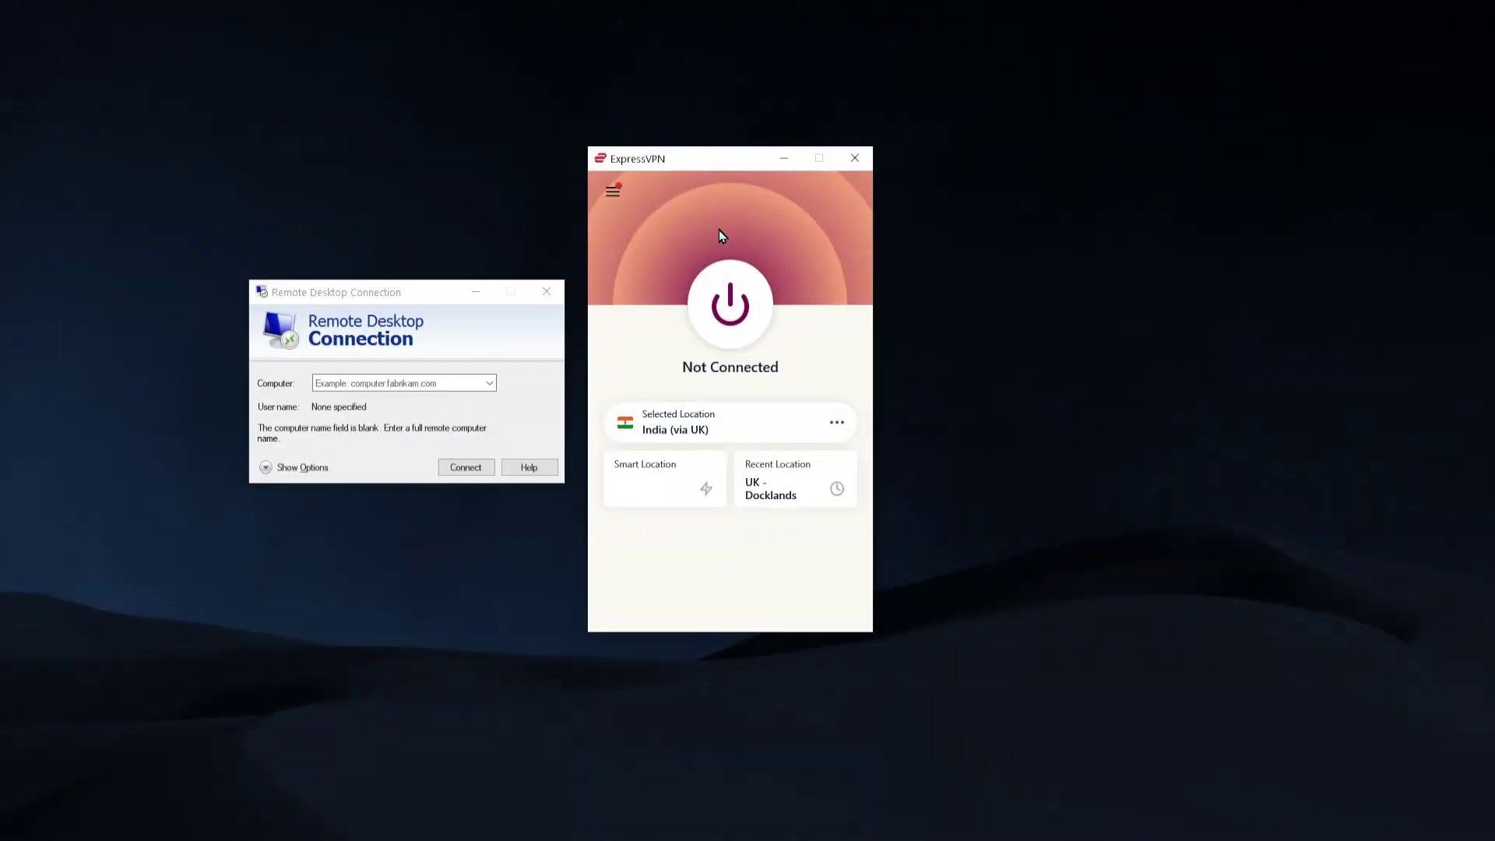
Change the ExpressVPN location from India (via UK) to United States after browsing its city servers.
left_click(687, 433)
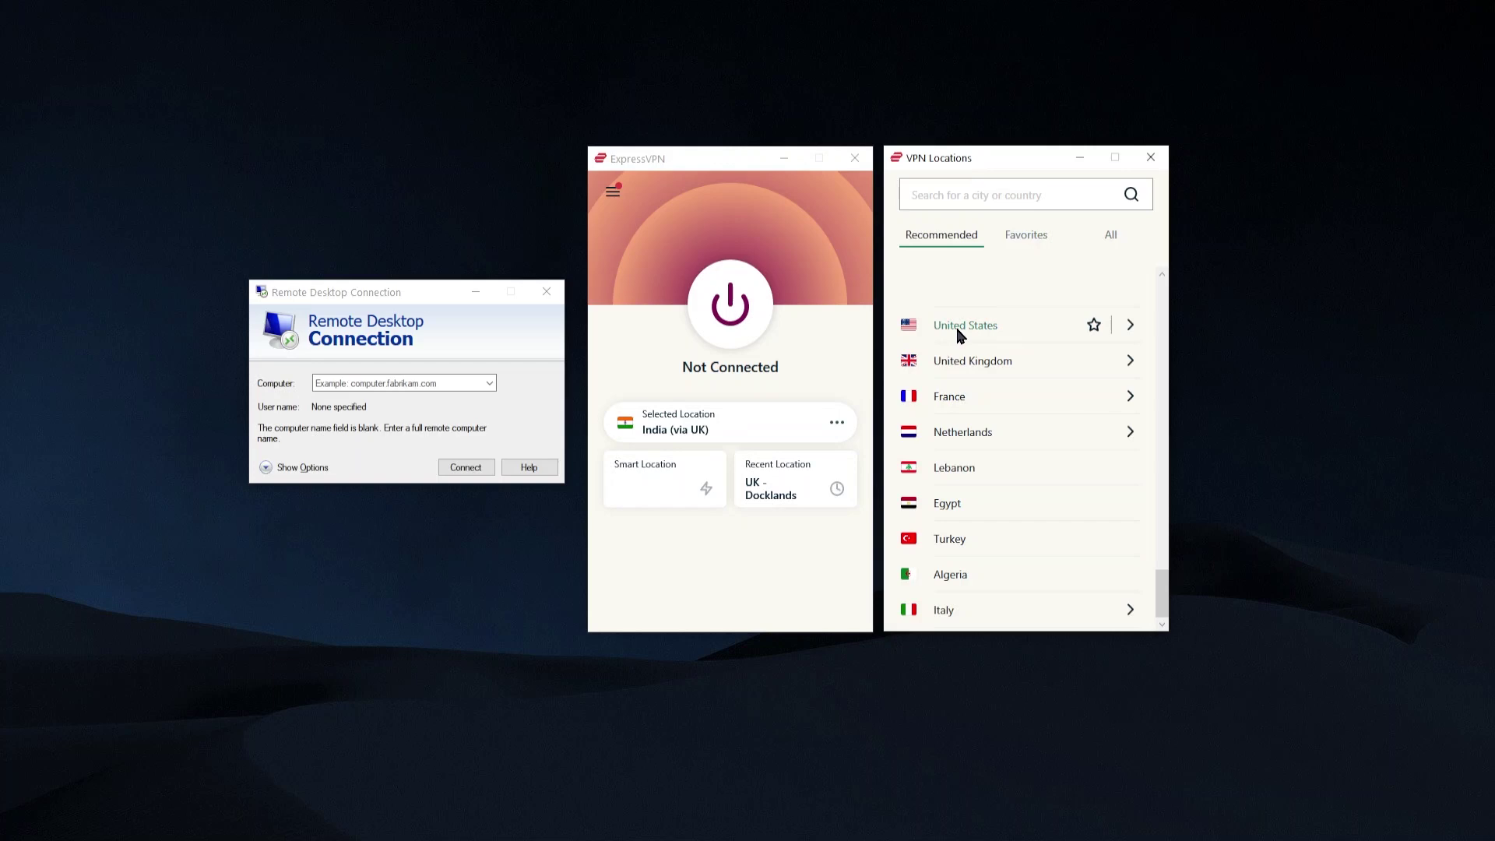
left_click(1131, 325)
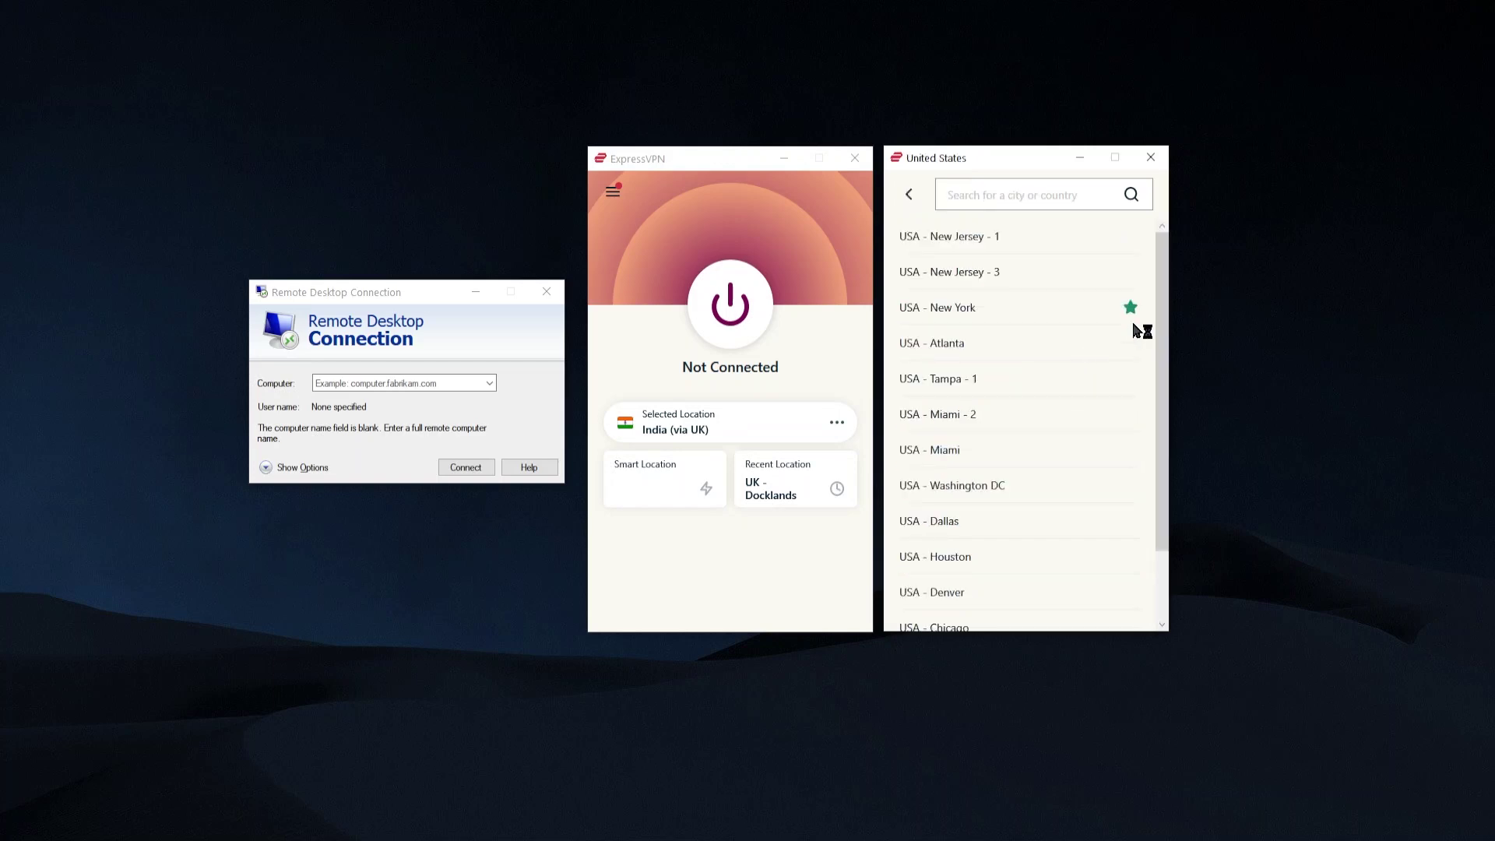
left_click(909, 194)
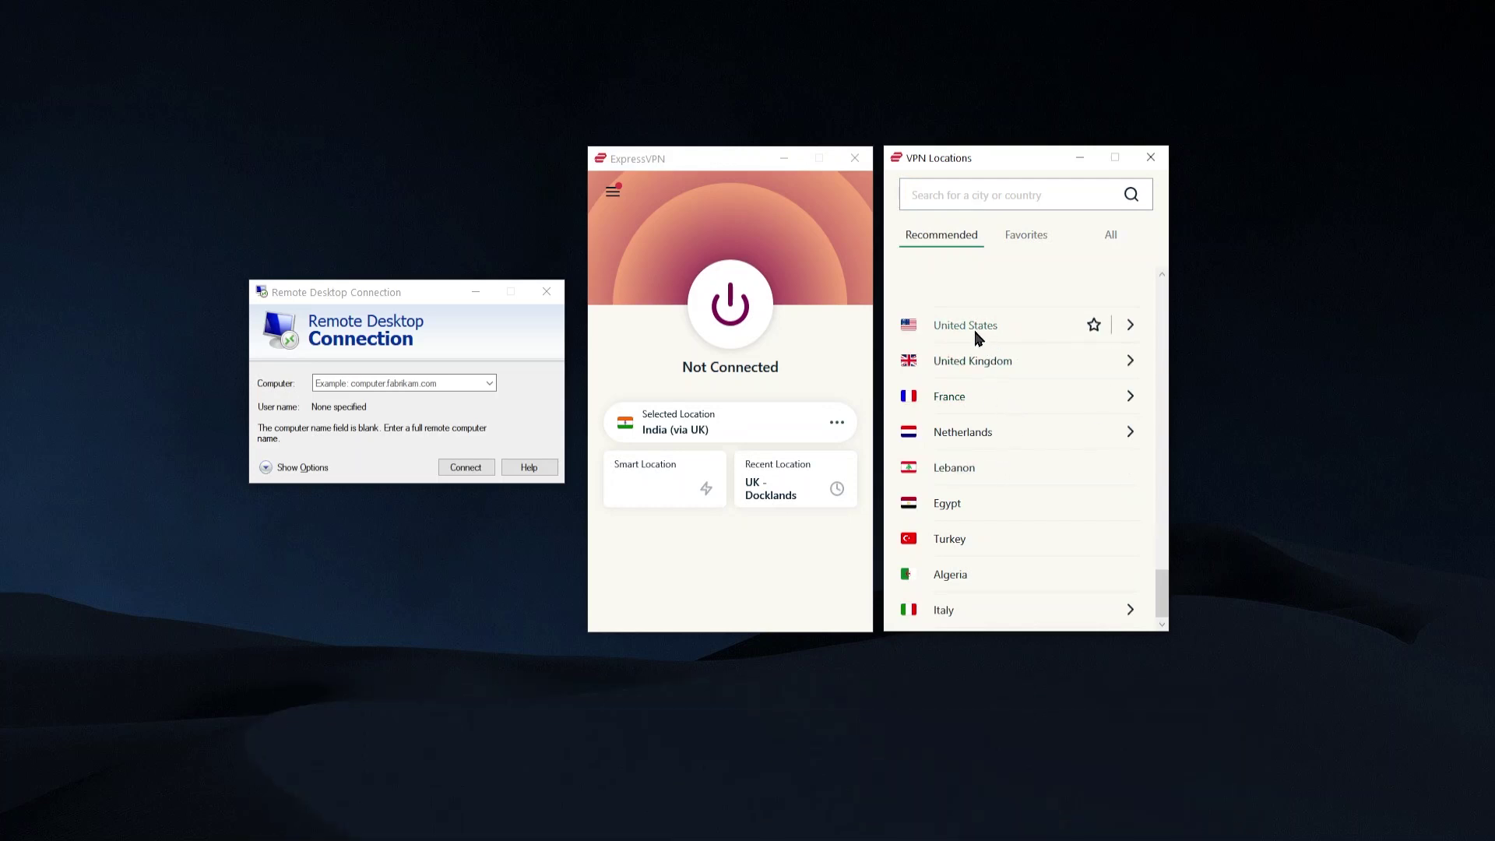
left_click(972, 332)
left_click(1151, 157)
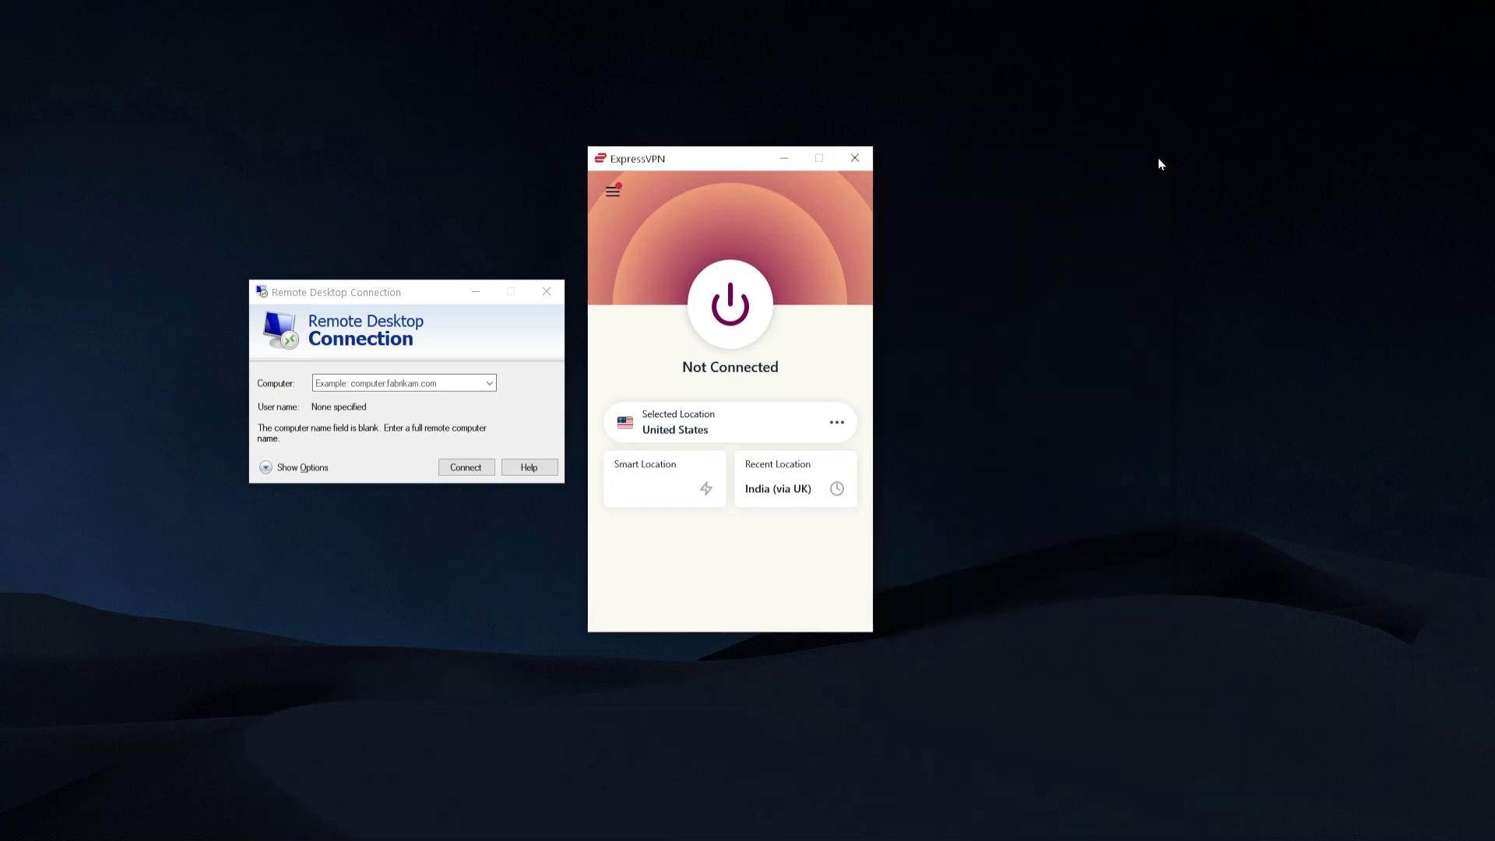
Connect ExpressVPN through USA - New Jersey - 1 and reposition the Remote Desktop Connection window.
left_click(746, 324)
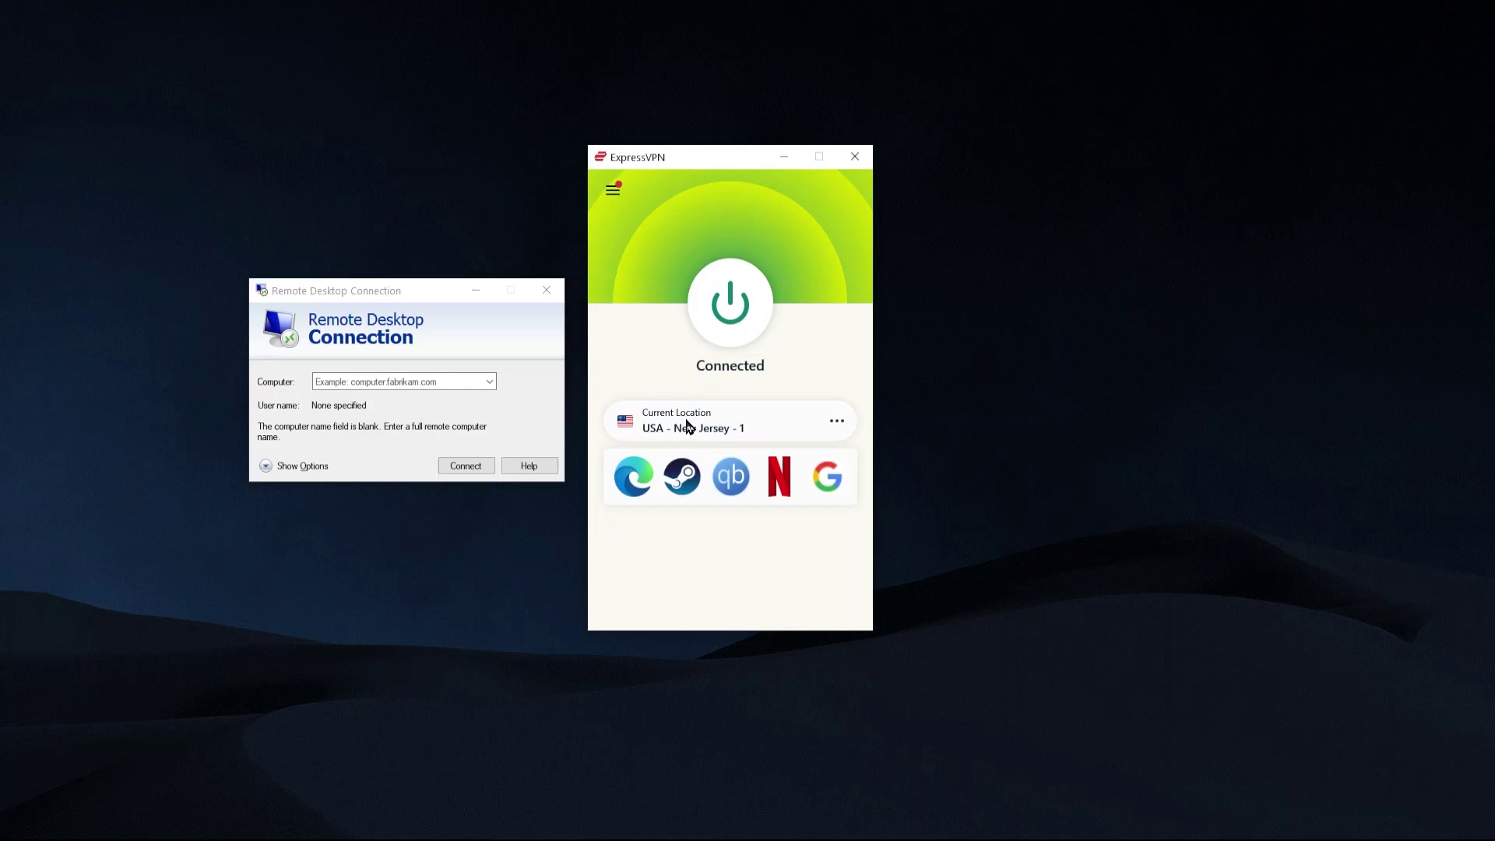
mouse_move(347, 294)
left_mouse_down()
mouse_move(320, 280)
mouse_move(372, 297)
left_mouse_up()
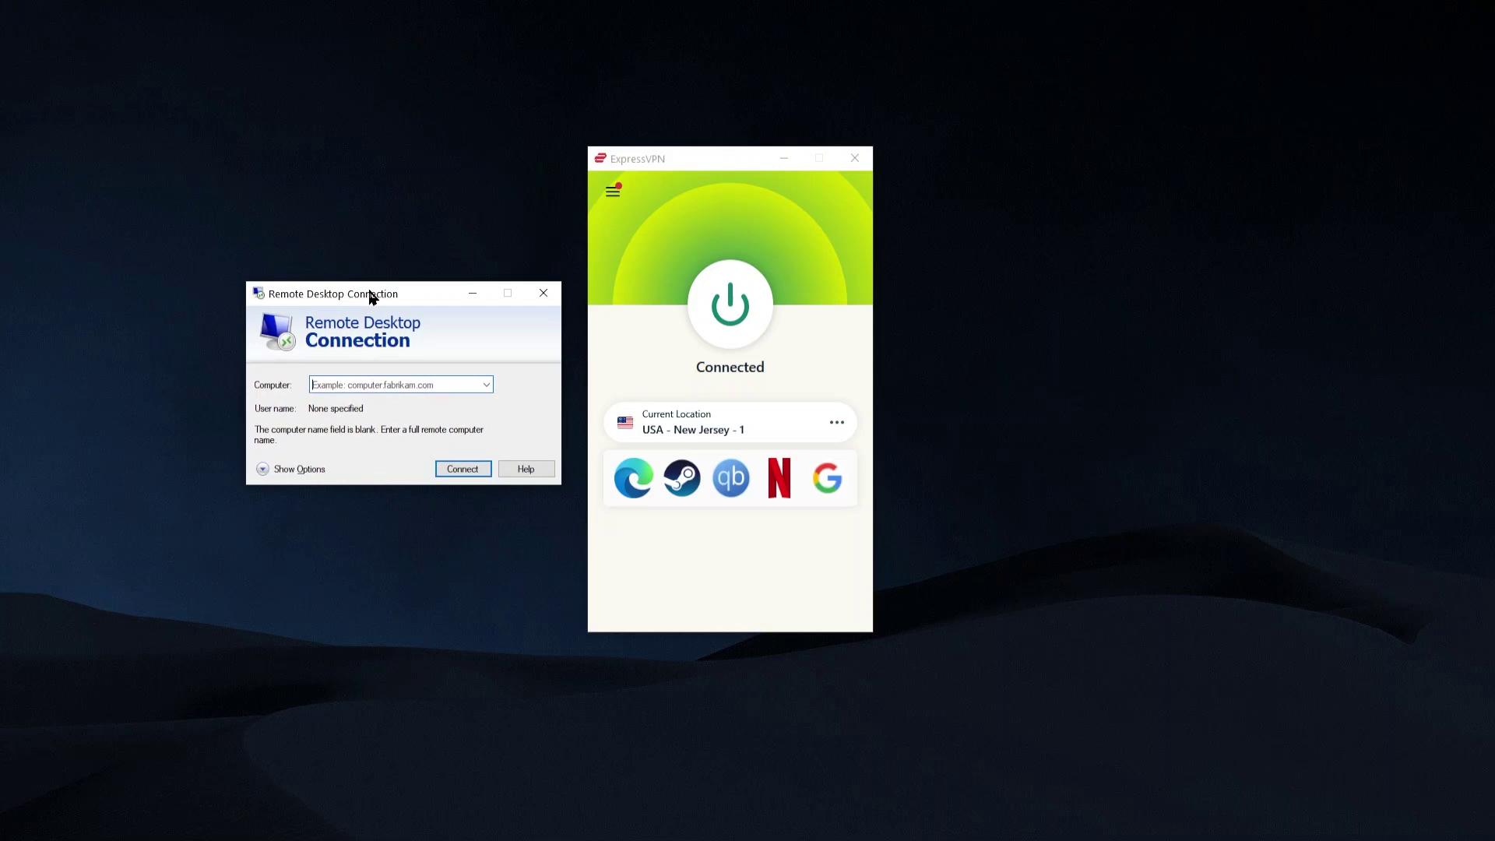
left_click_drag(372, 296, 380, 281)
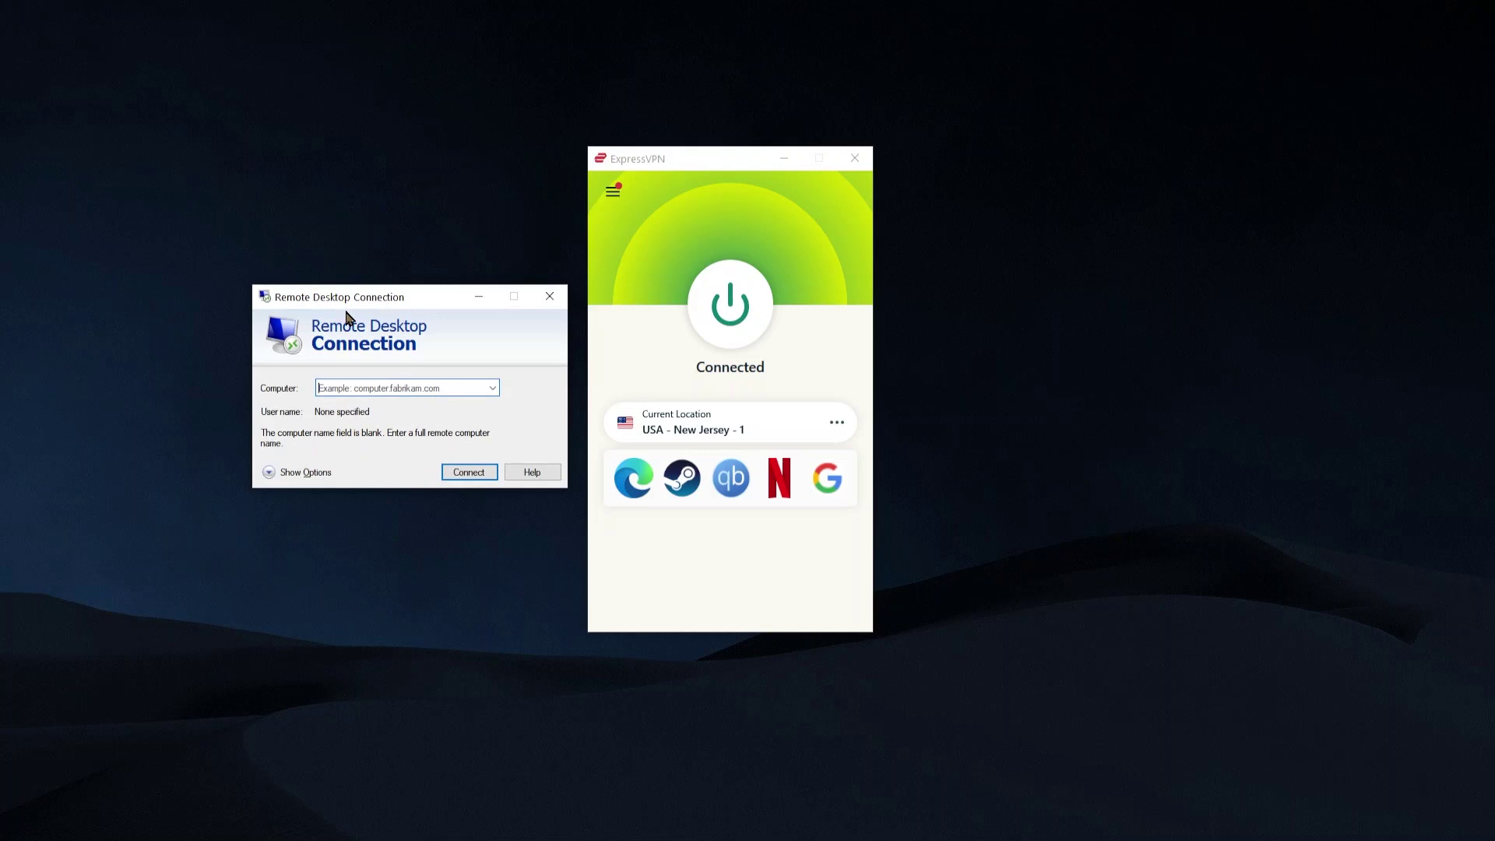
left_click_drag(347, 301, 352, 307)
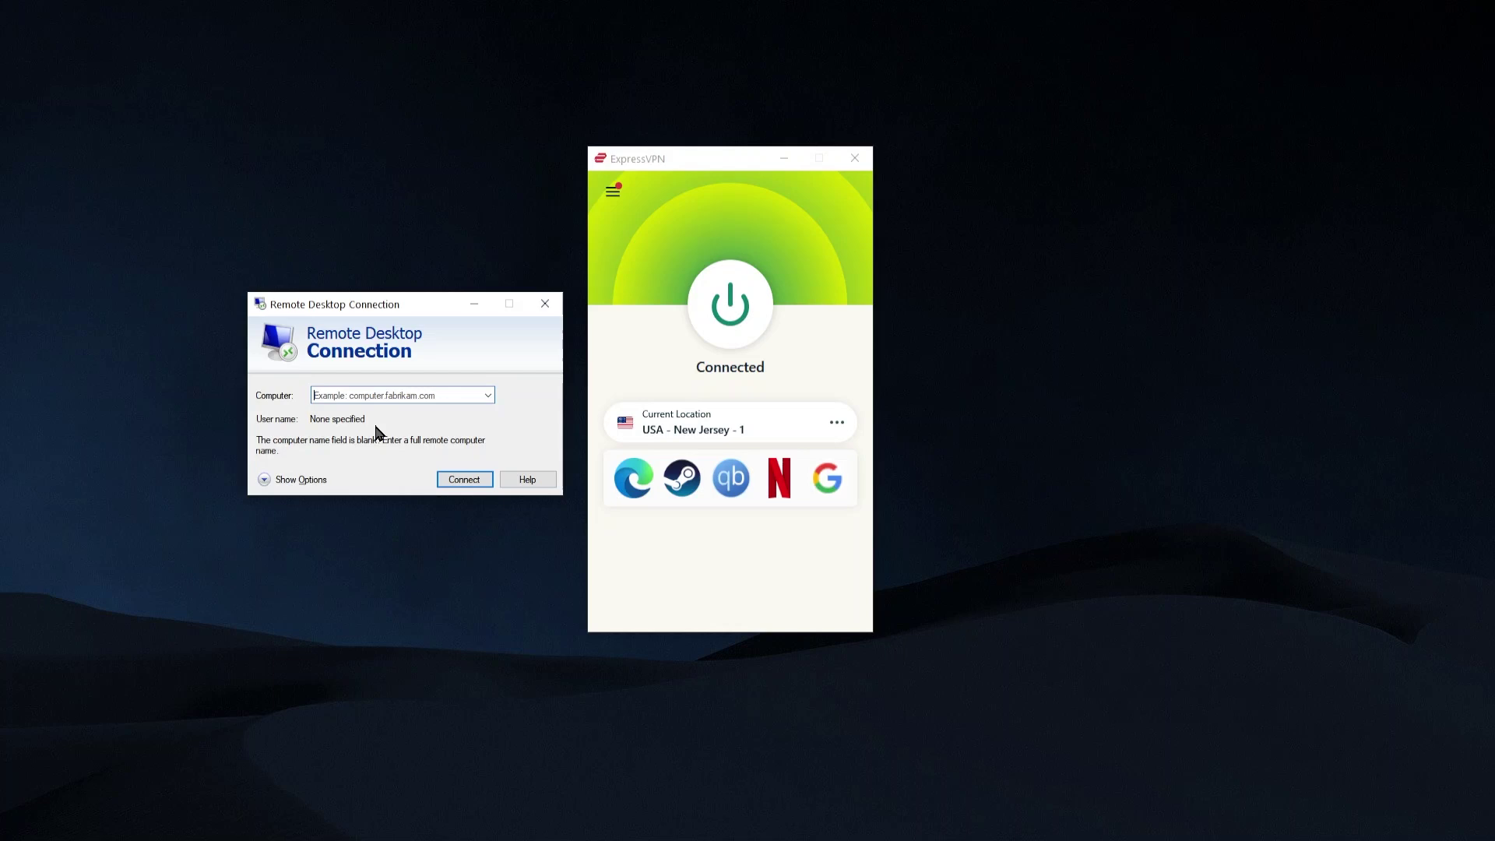
Bring the connected ExpressVPN window to the front.
left_click(610, 338)
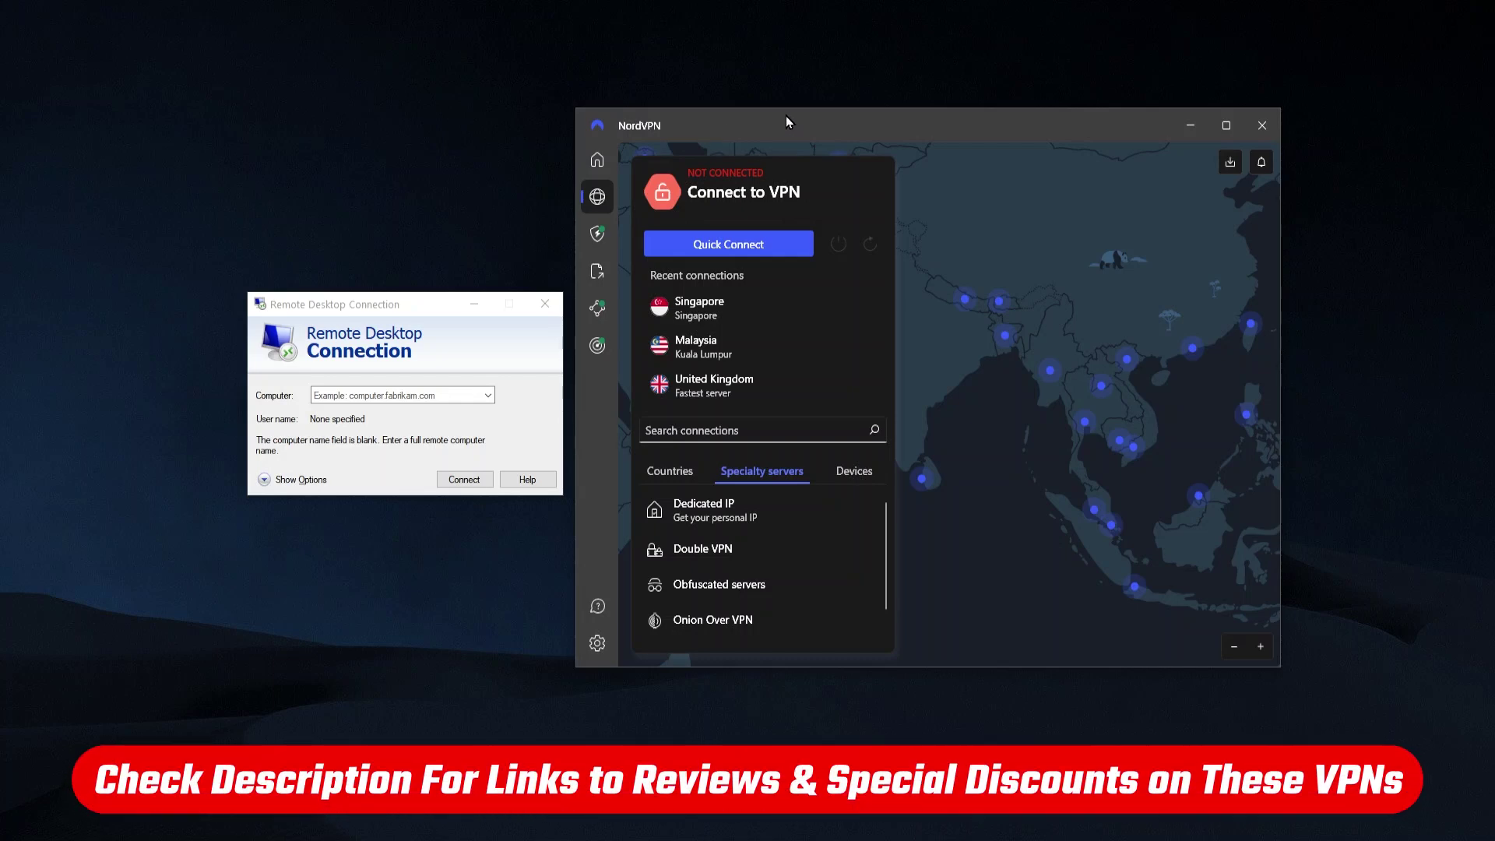
Show NordVPN's Meshnet devices page and shift the Remote Desktop Connection dialog slightly left.
left_click_drag(734, 120, 734, 121)
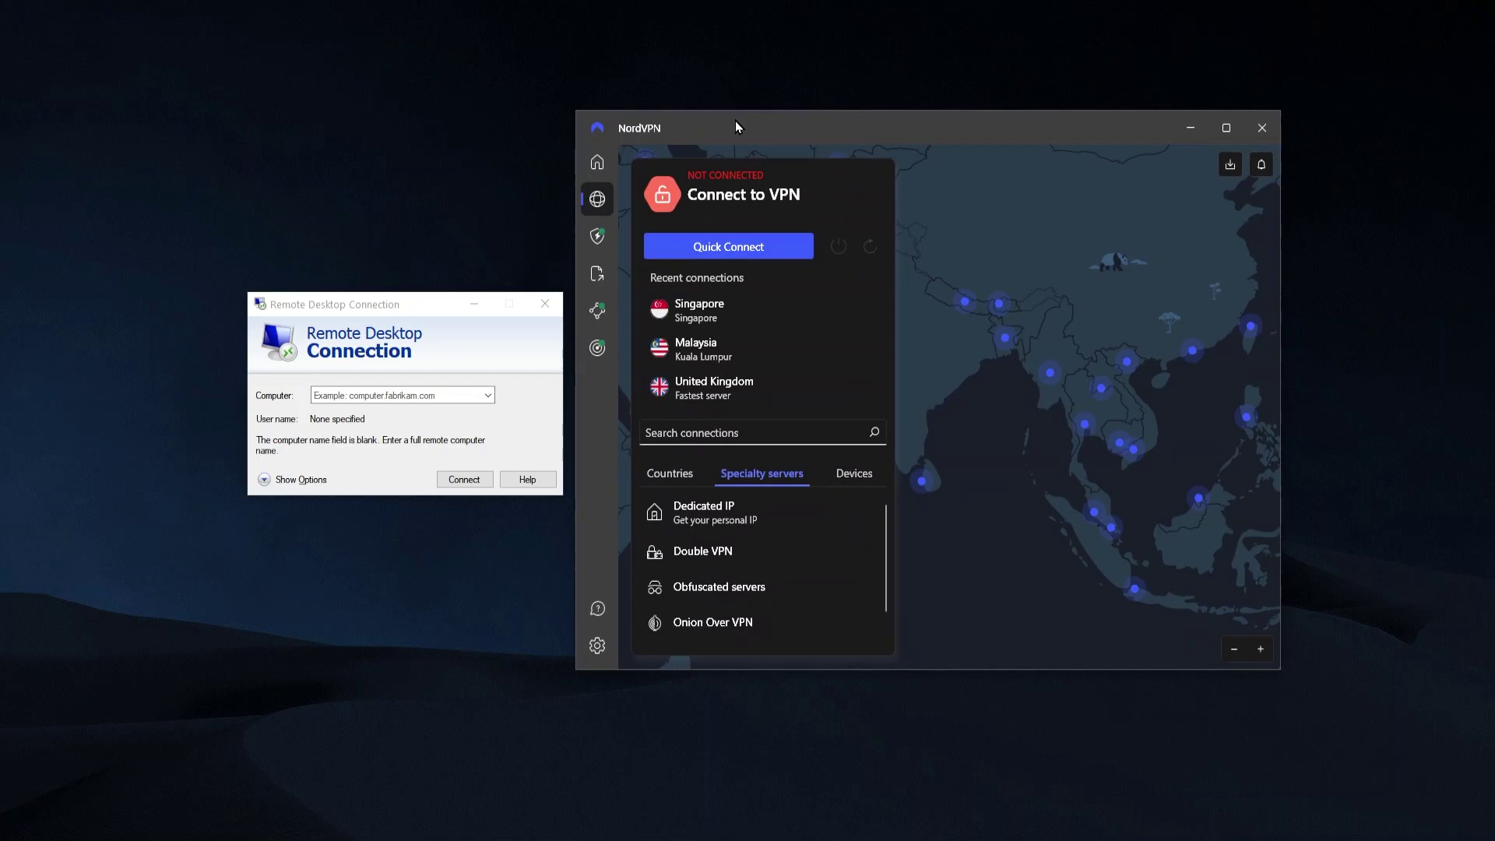
left_click(593, 316)
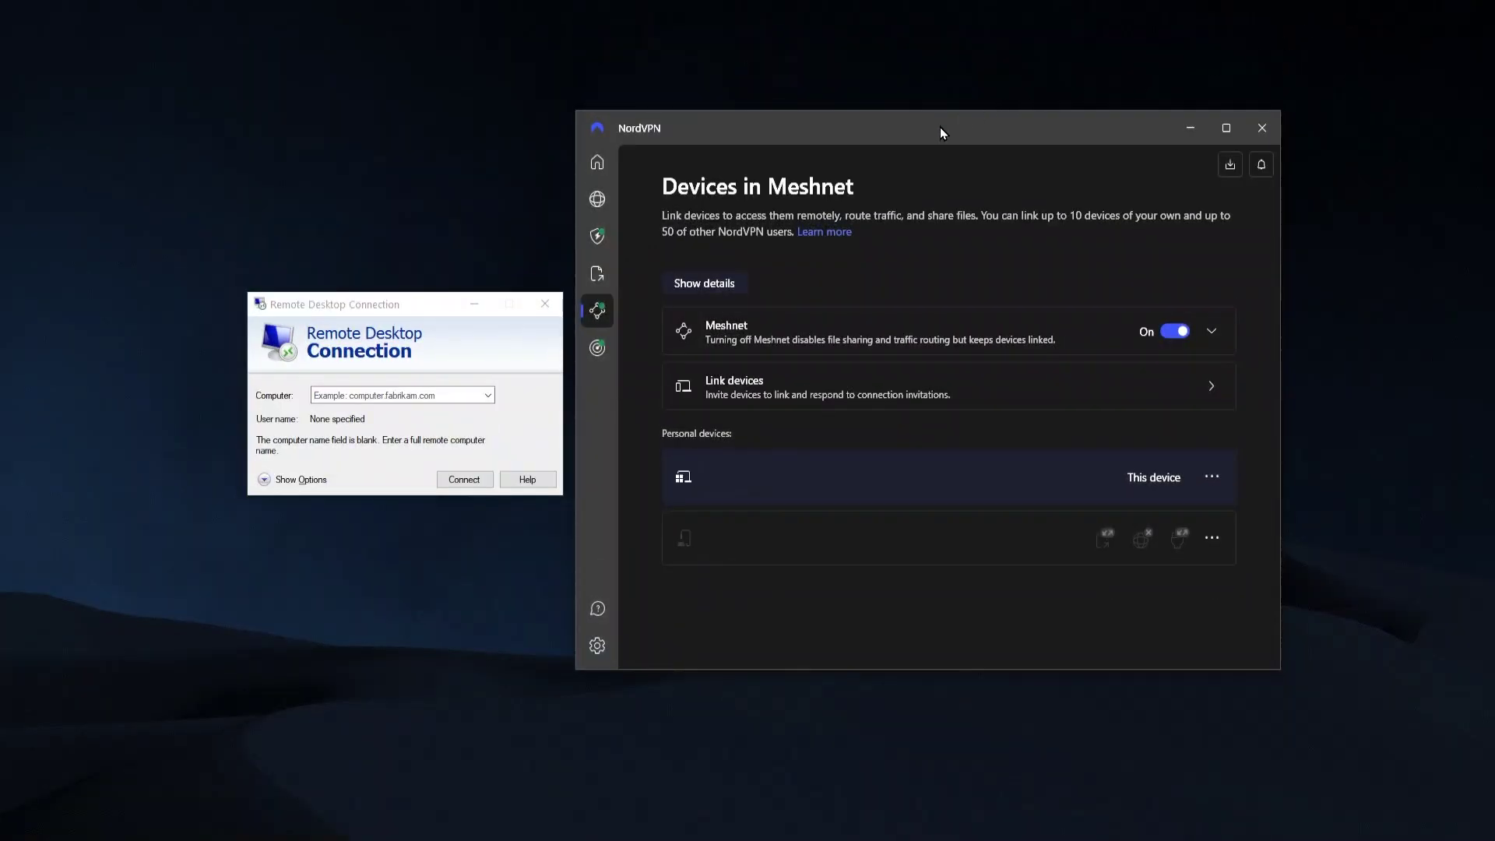
left_click_drag(399, 305, 384, 295)
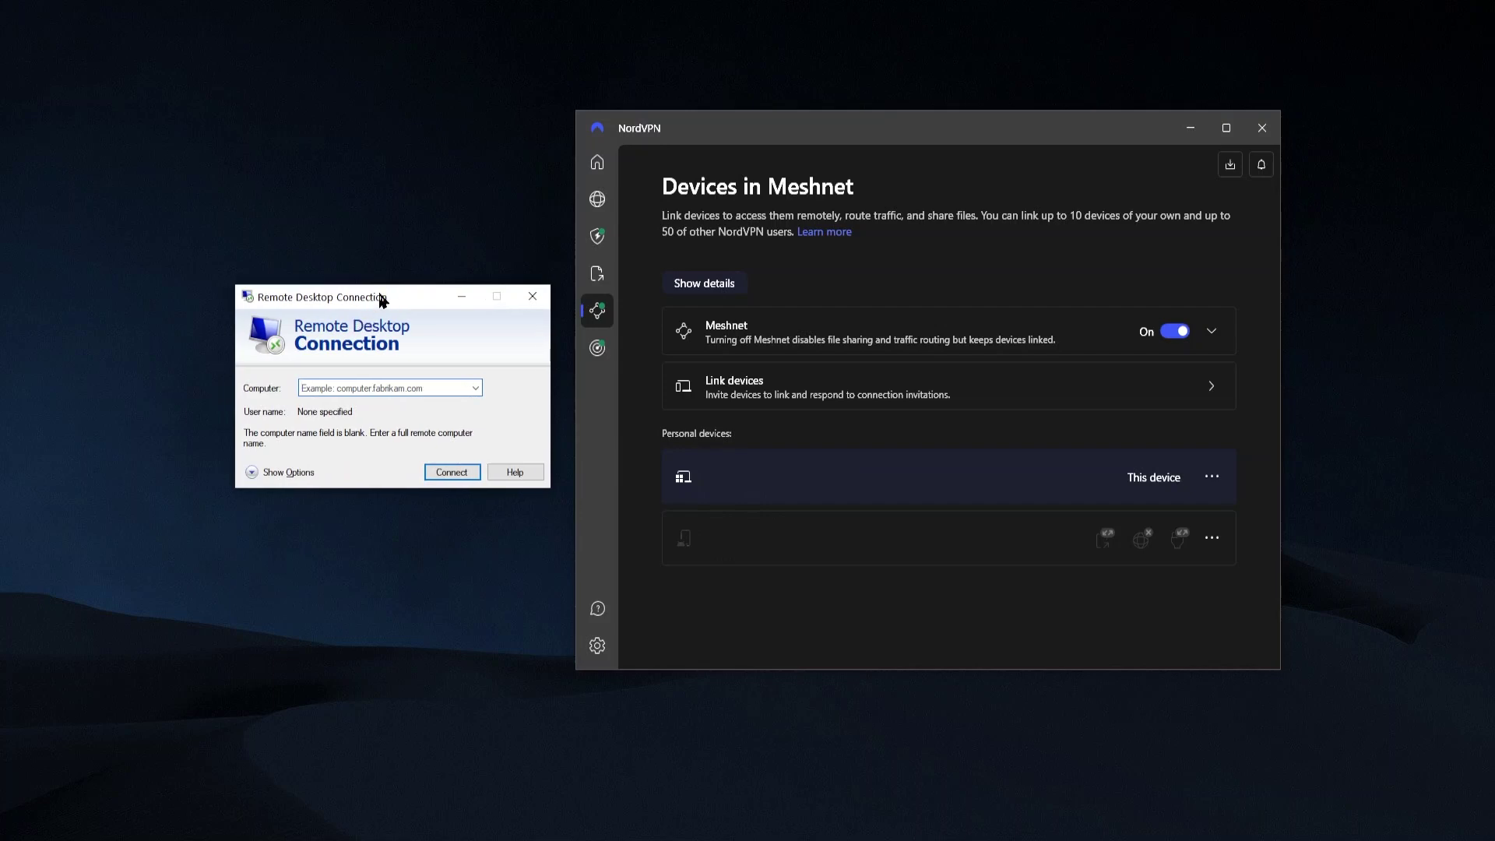
left_click(357, 624)
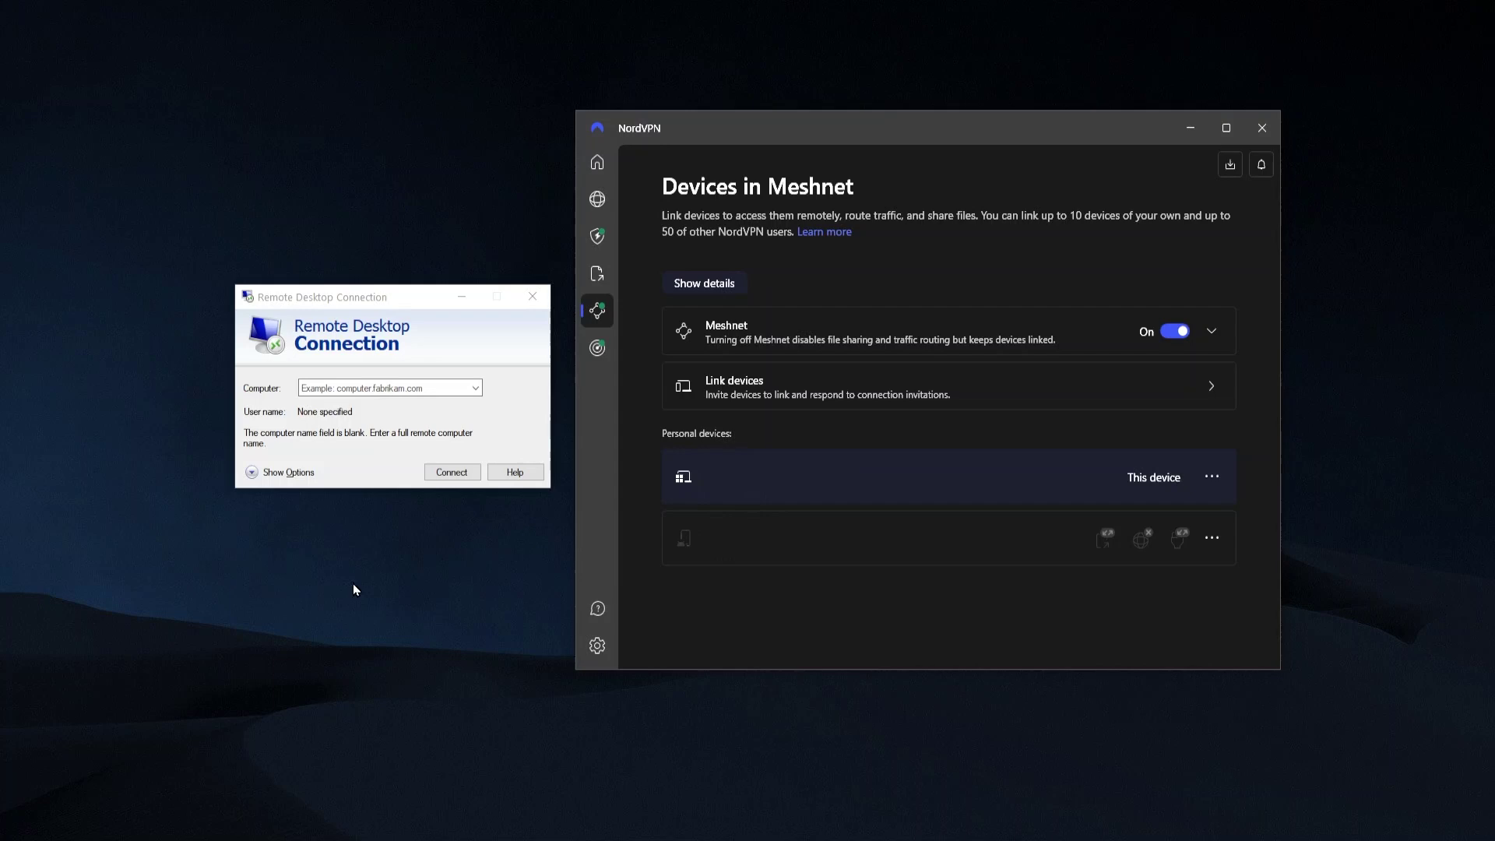
Find Remote Desktop settings by searching 'remote', toggle Enable Remote Desktop, and answer the confirmation prompt.
key("super+Pause")
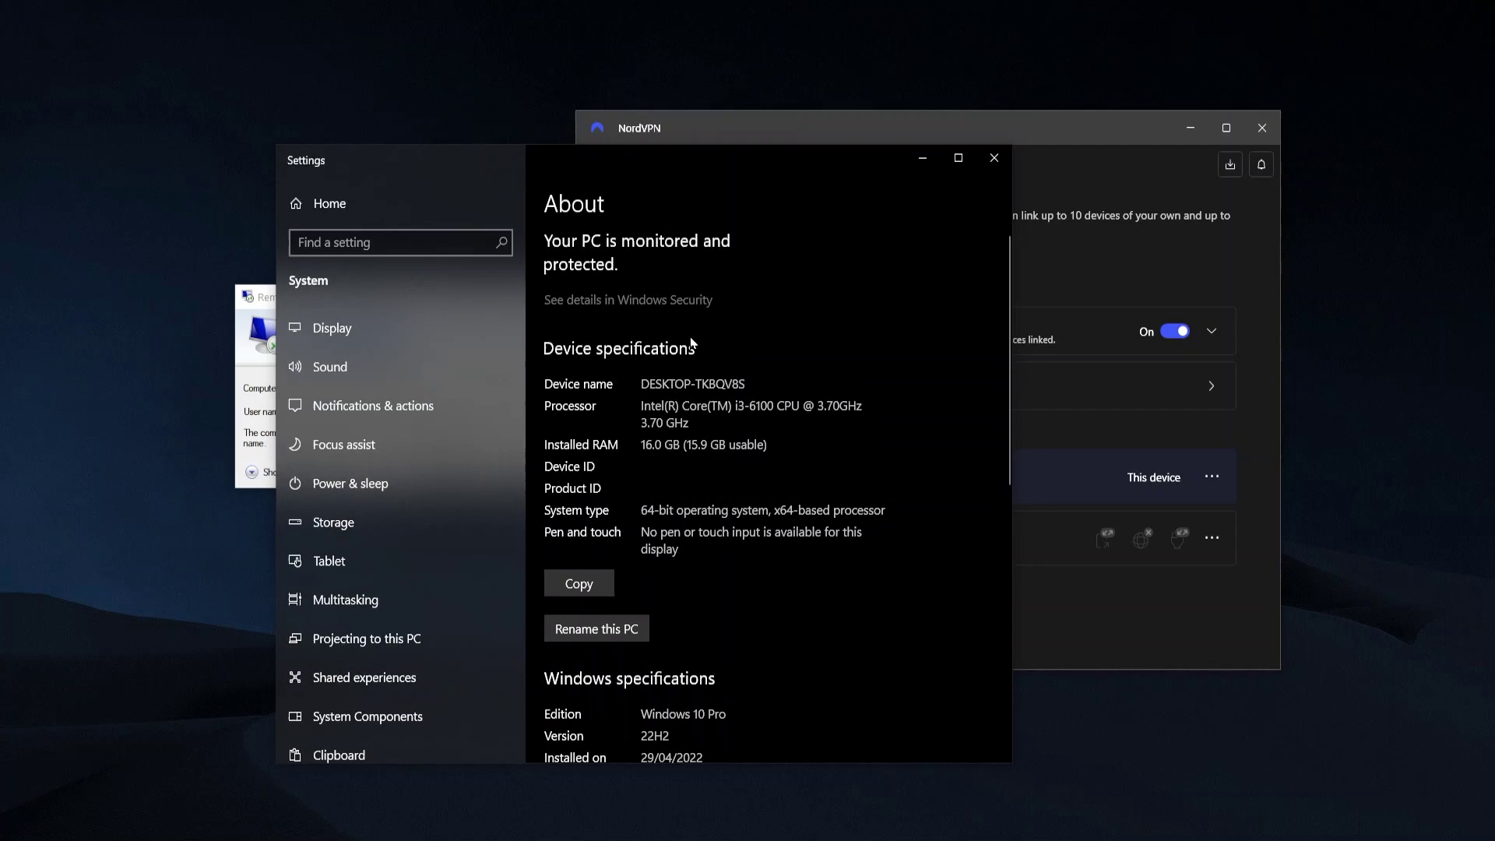
scroll(691, 339, "down", 3)
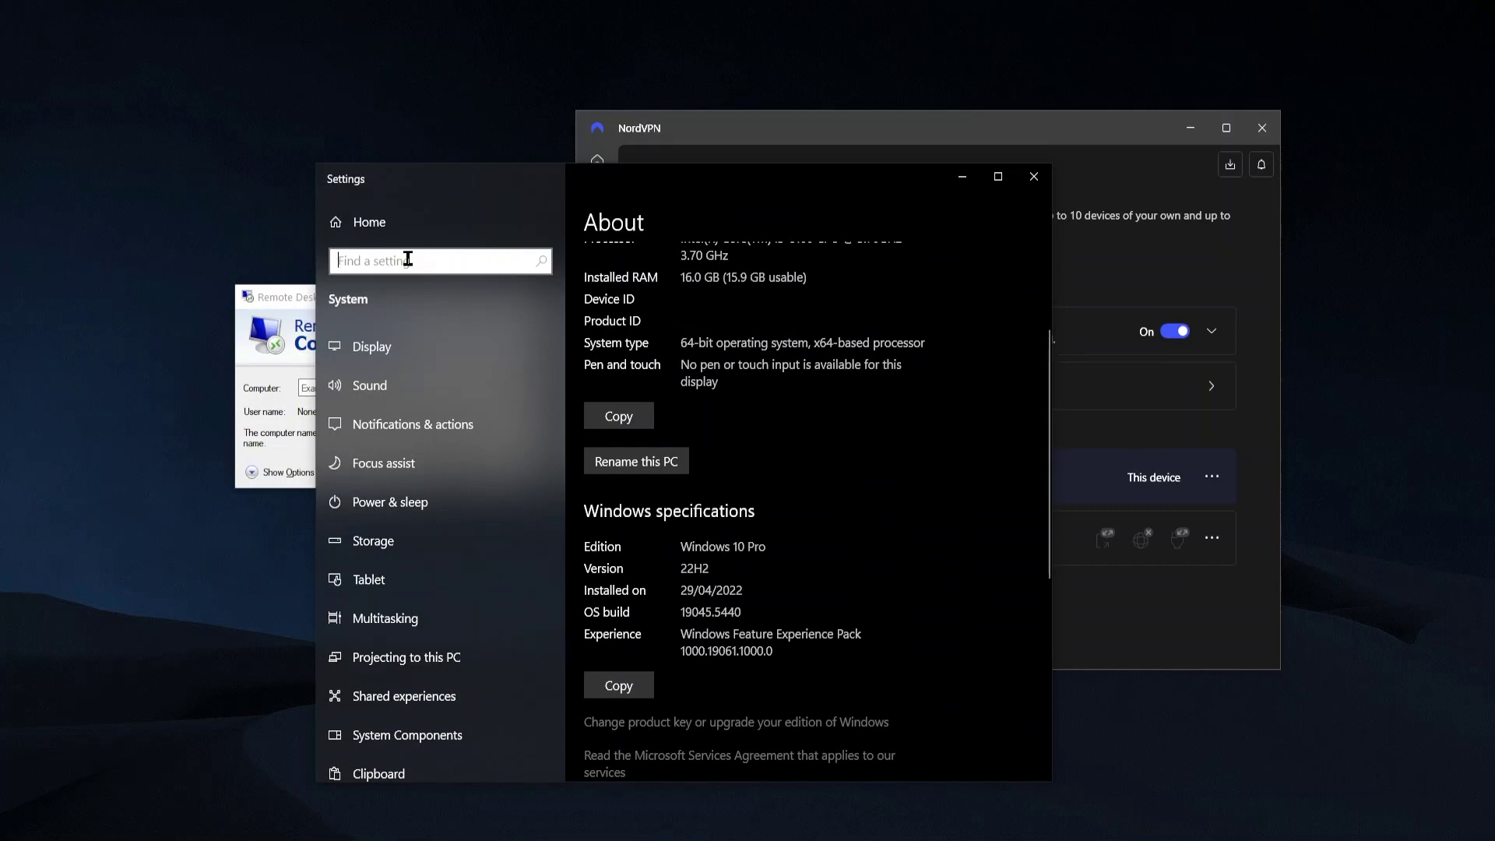
type("remote")
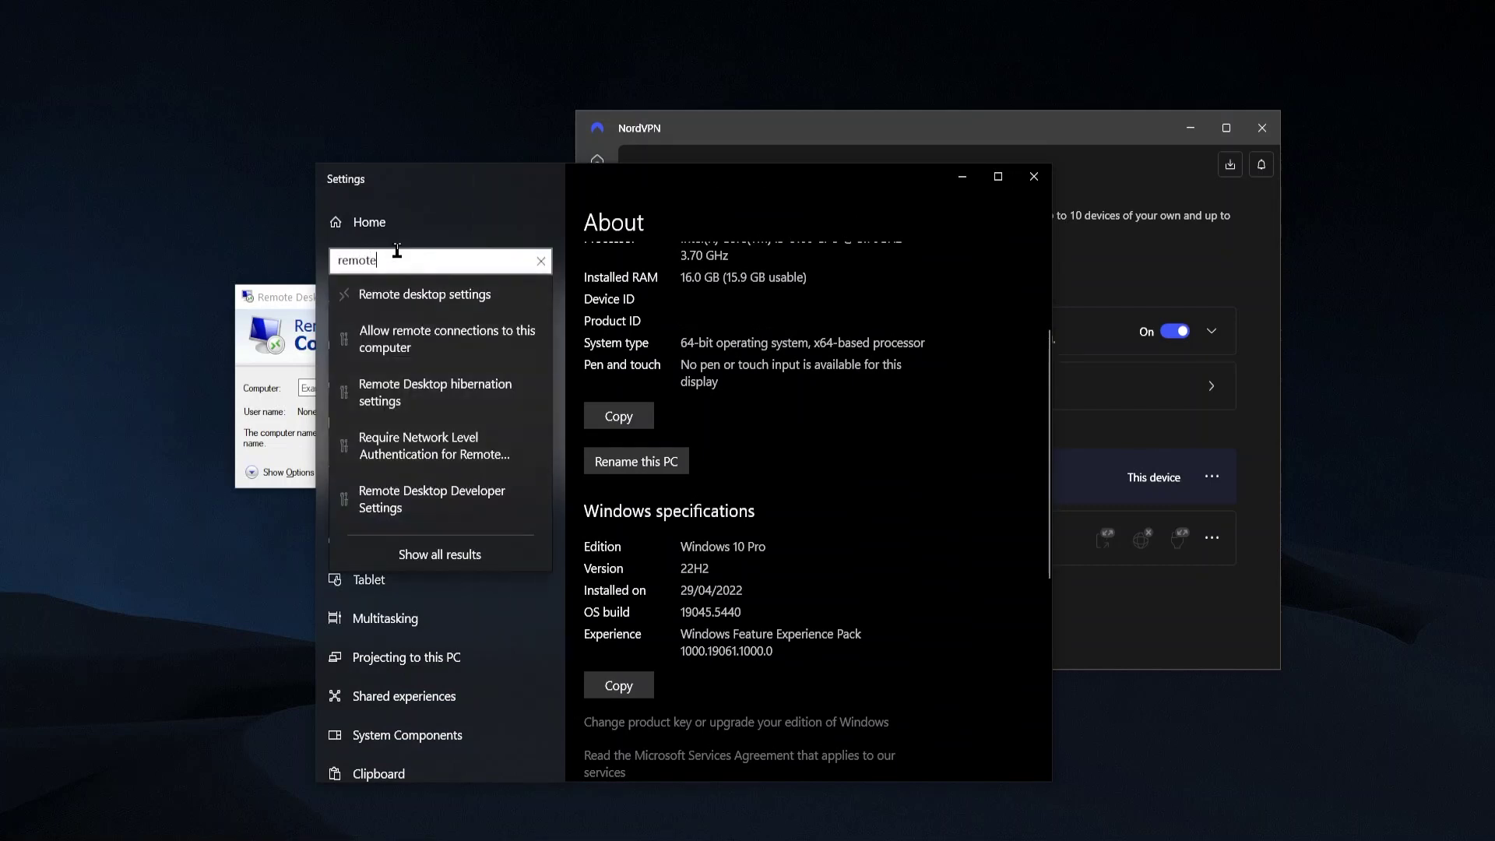
left_click(404, 293)
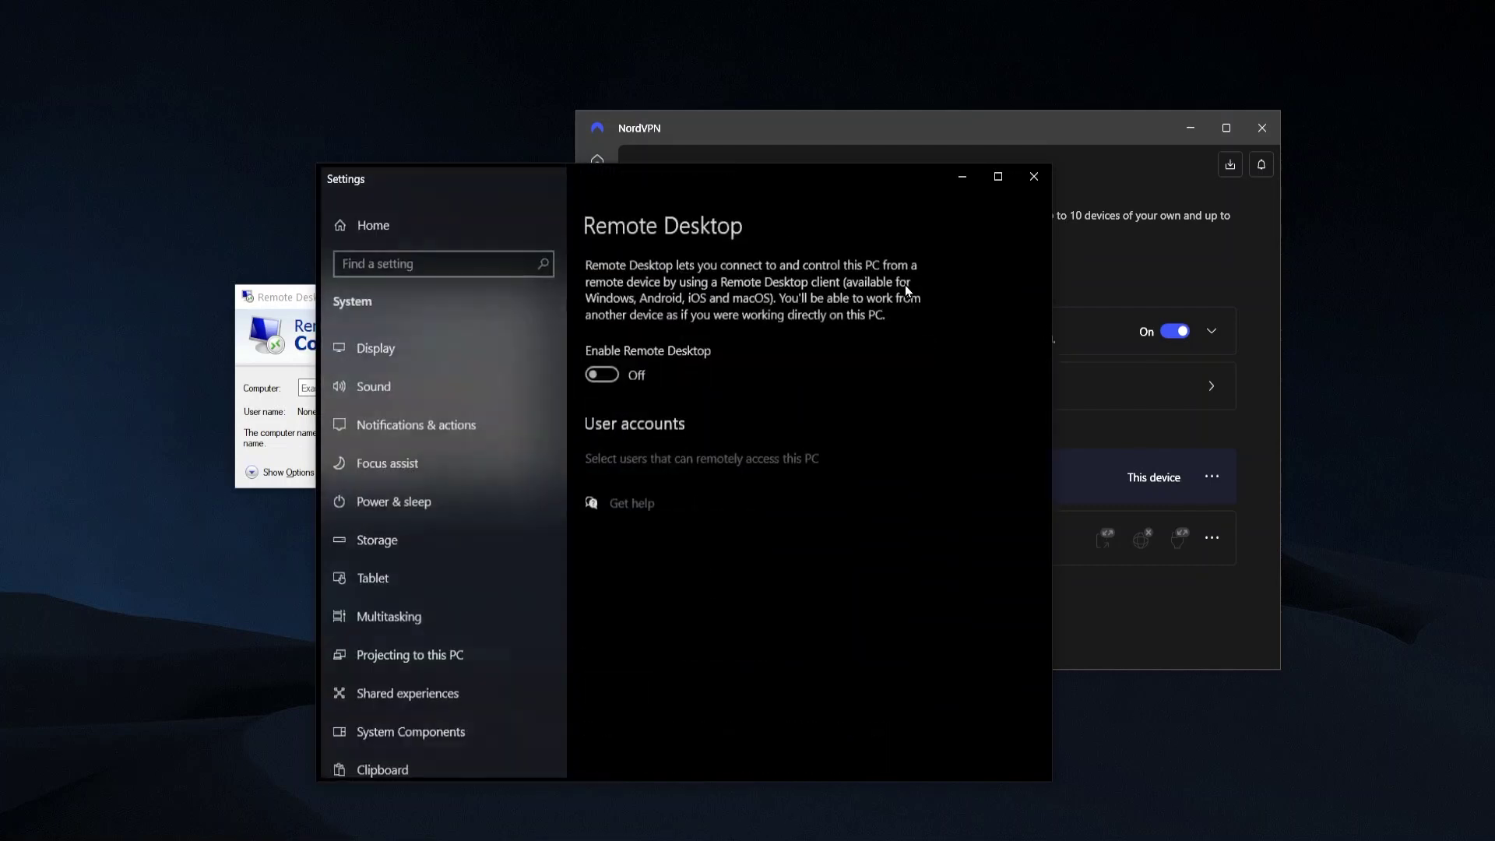
left_click(605, 376)
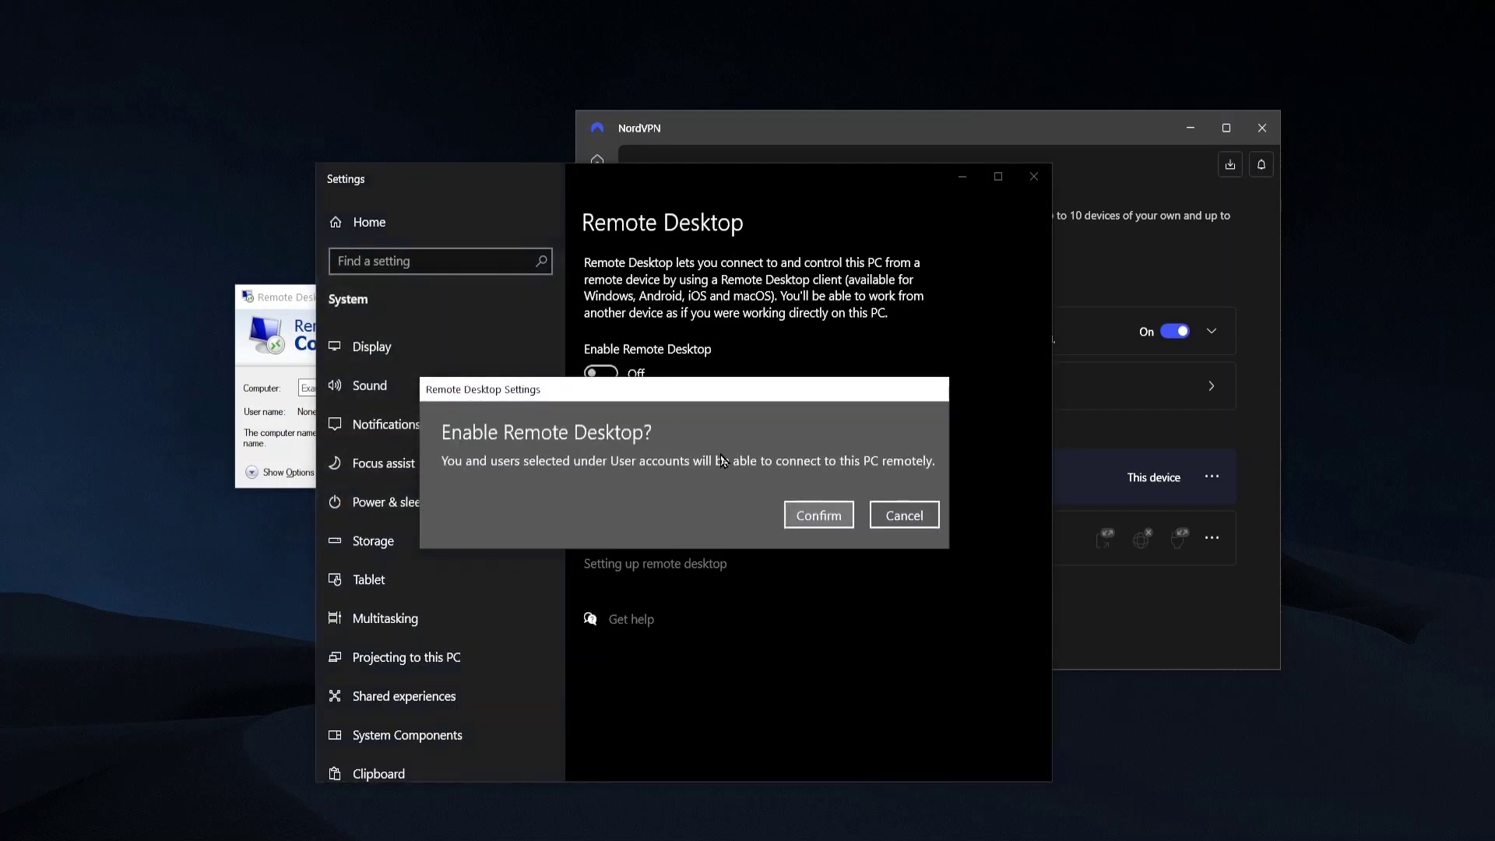
left_click(904, 515)
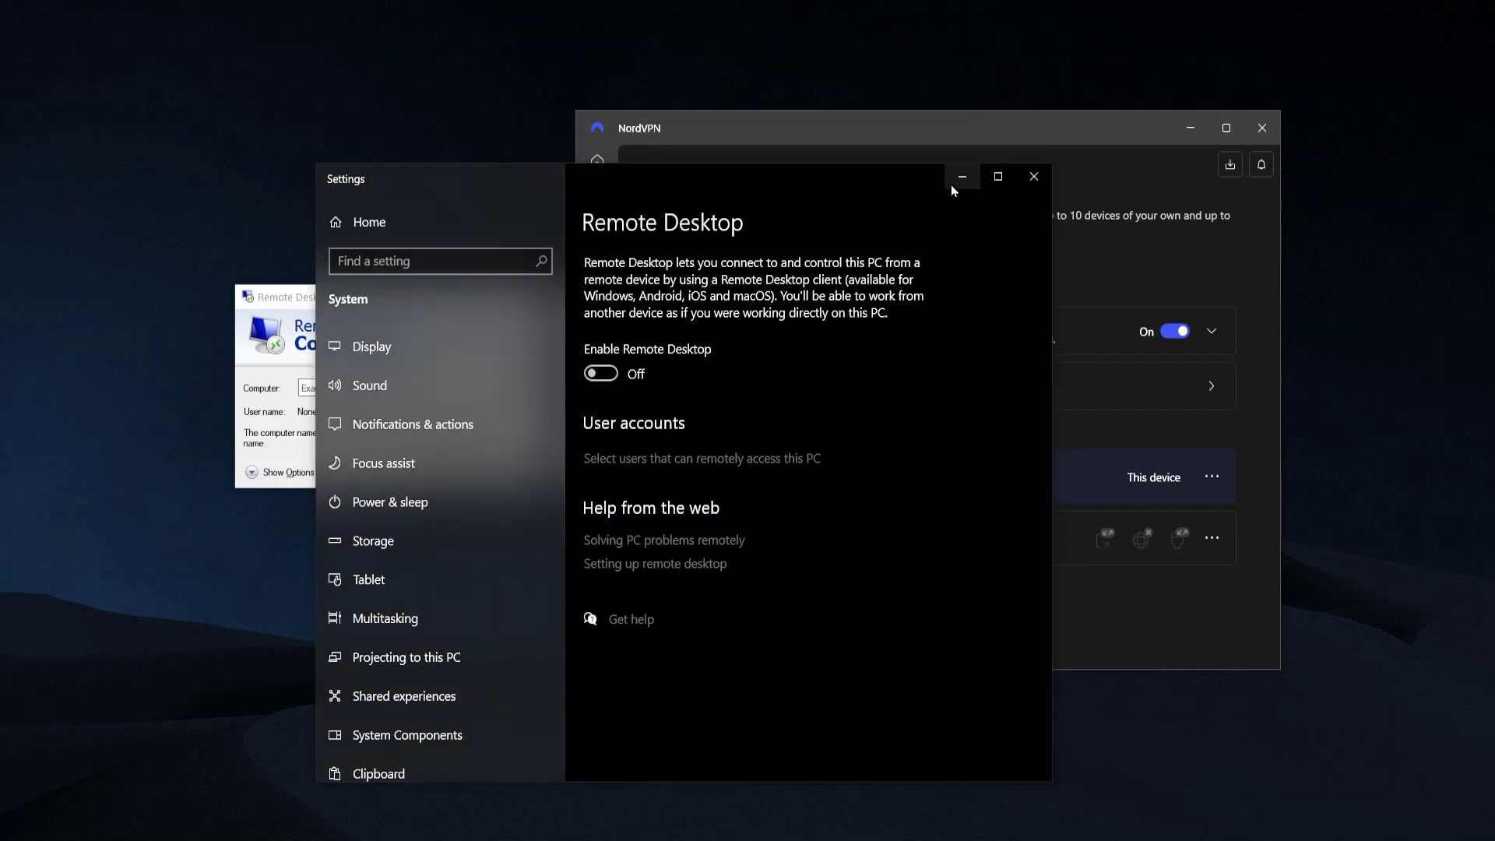
Close Windows Settings, nudge the Remote Desktop Connection dialog, and focus its Computer field.
left_click(1022, 179)
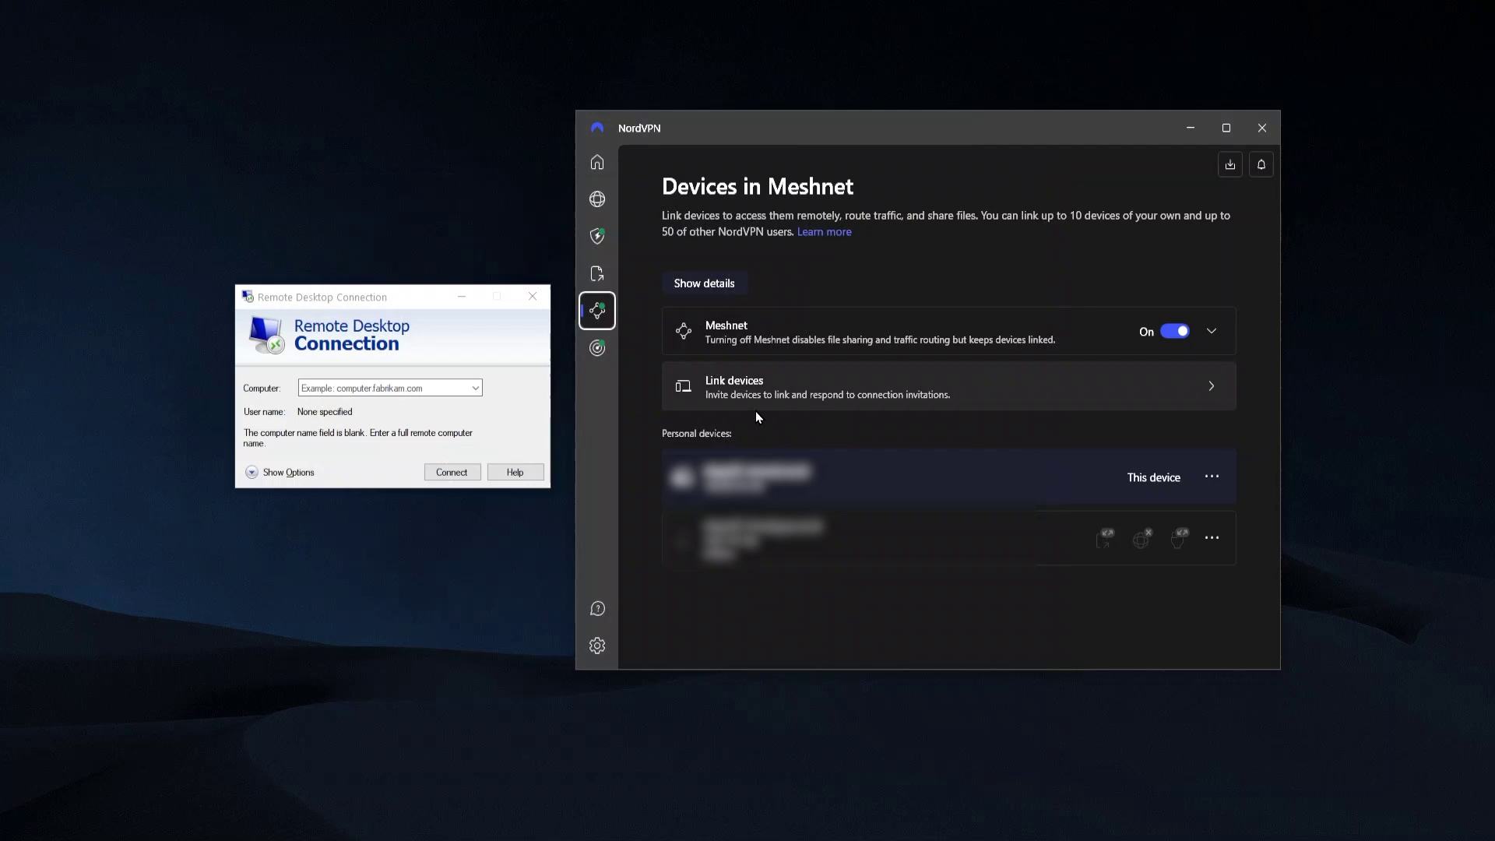
mouse_move(343, 298)
left_mouse_down()
mouse_move(333, 334)
mouse_move(325, 290)
left_mouse_up()
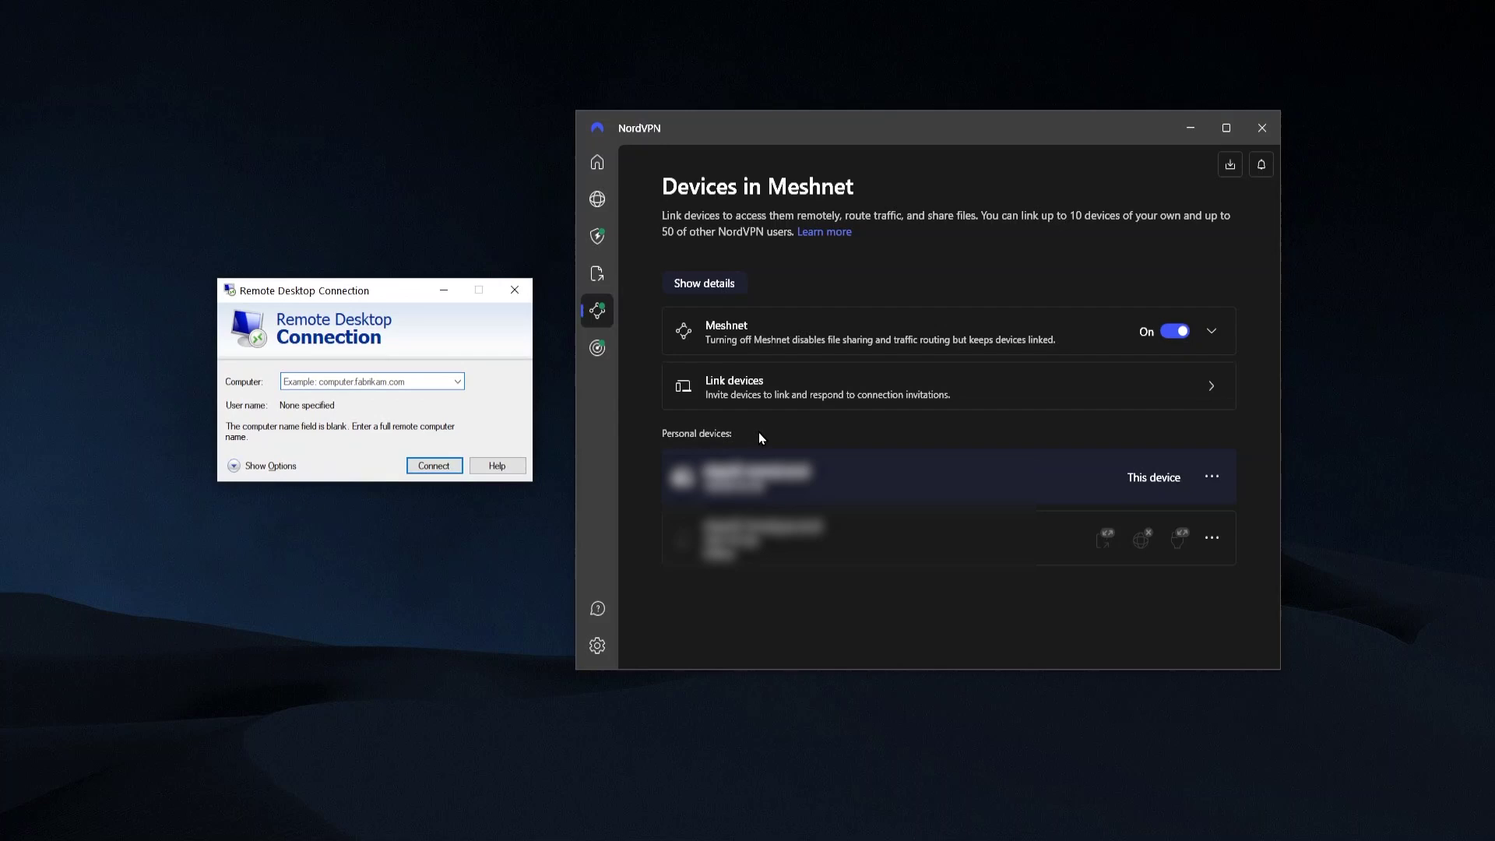
left_click(364, 382)
left_click(597, 199)
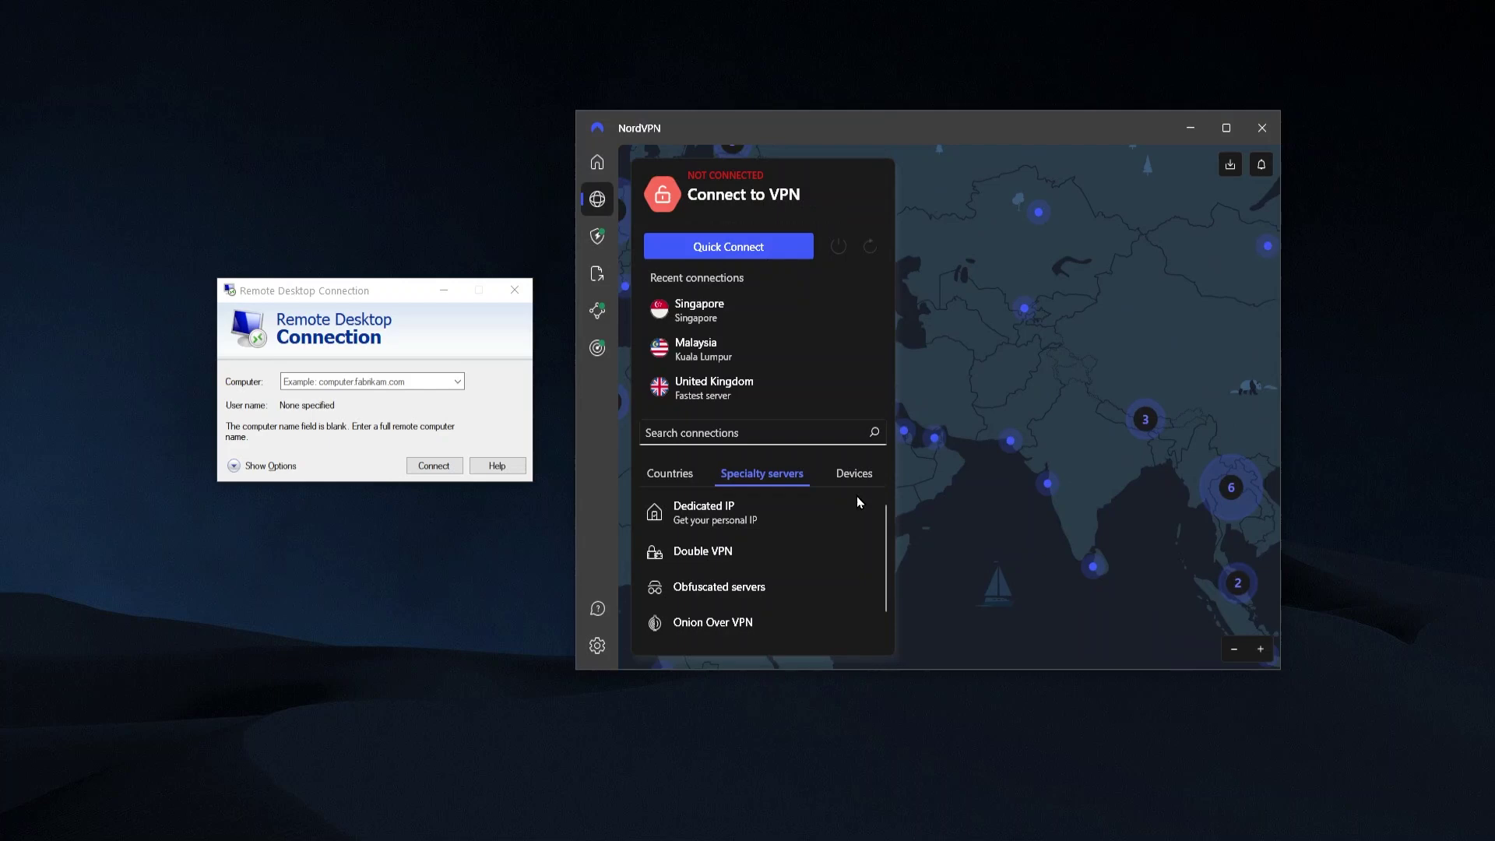
left_click_drag(1031, 535, 1000, 478)
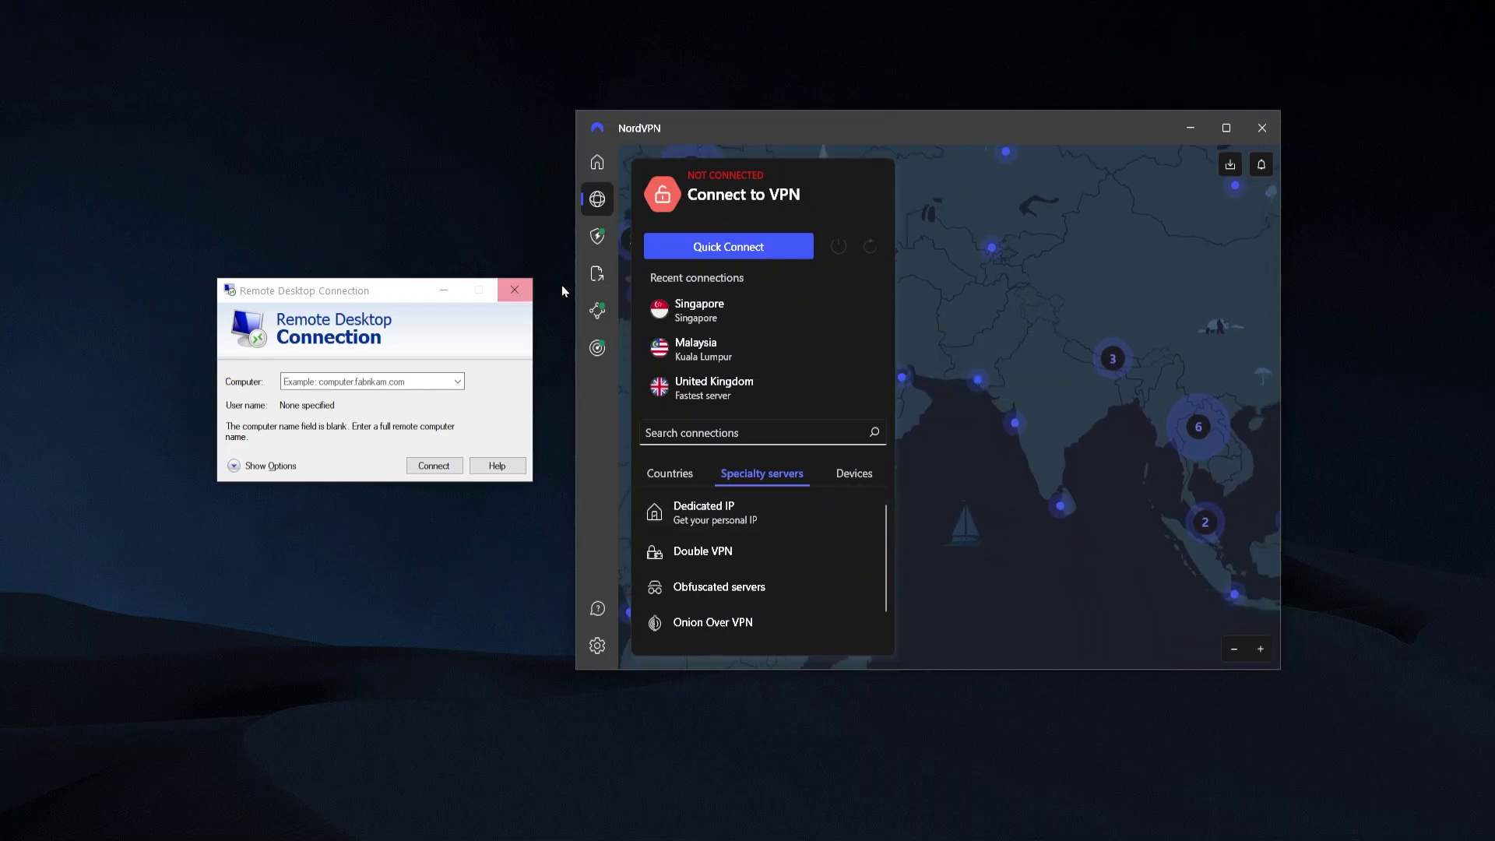
left_click(597, 310)
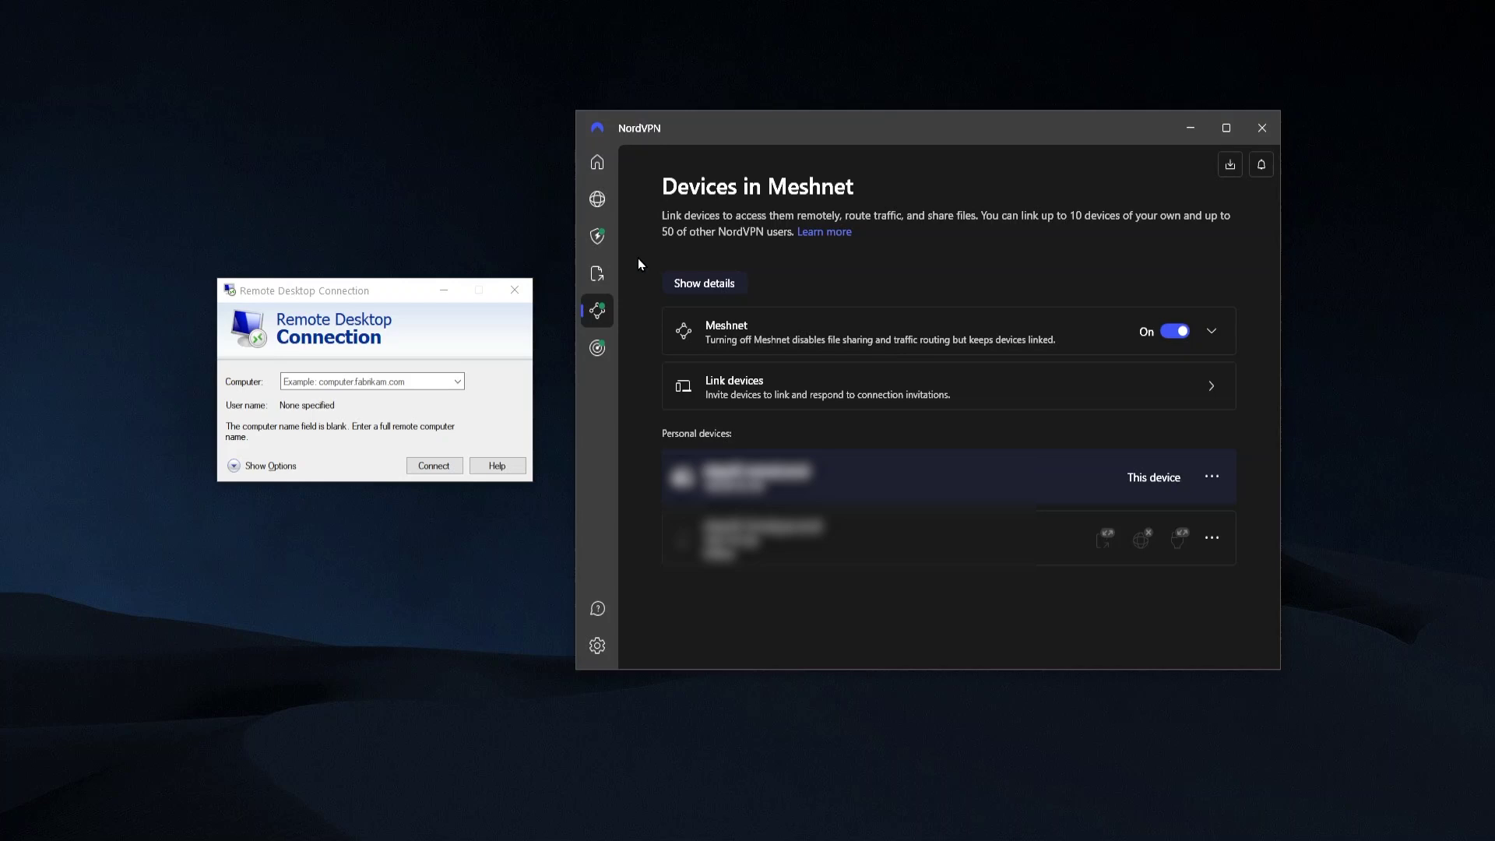
Return NordVPN to its Connect to VPN map page using the sidebar globe icon.
left_click(597, 199)
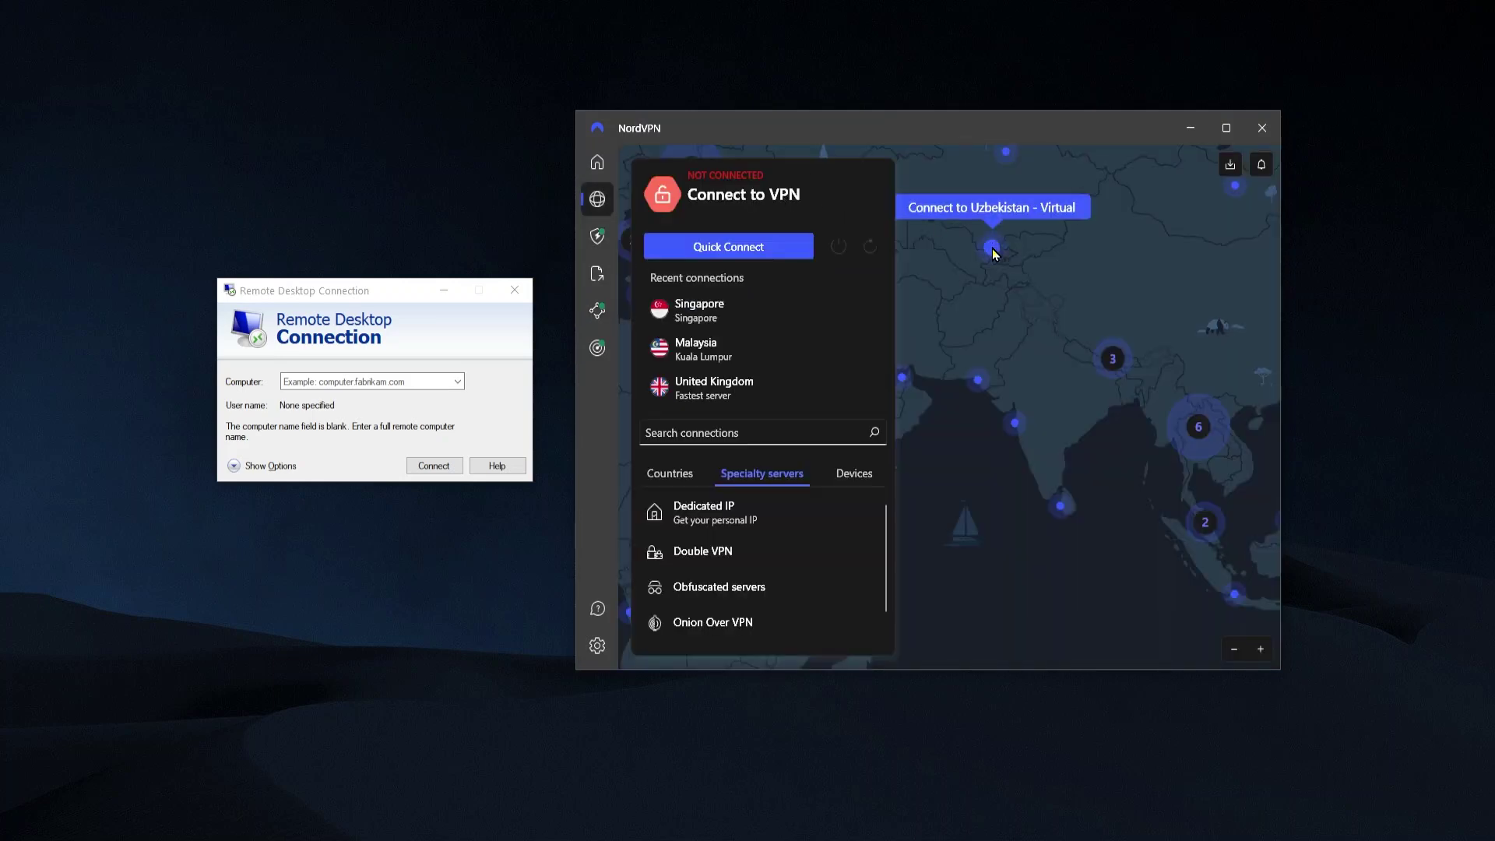